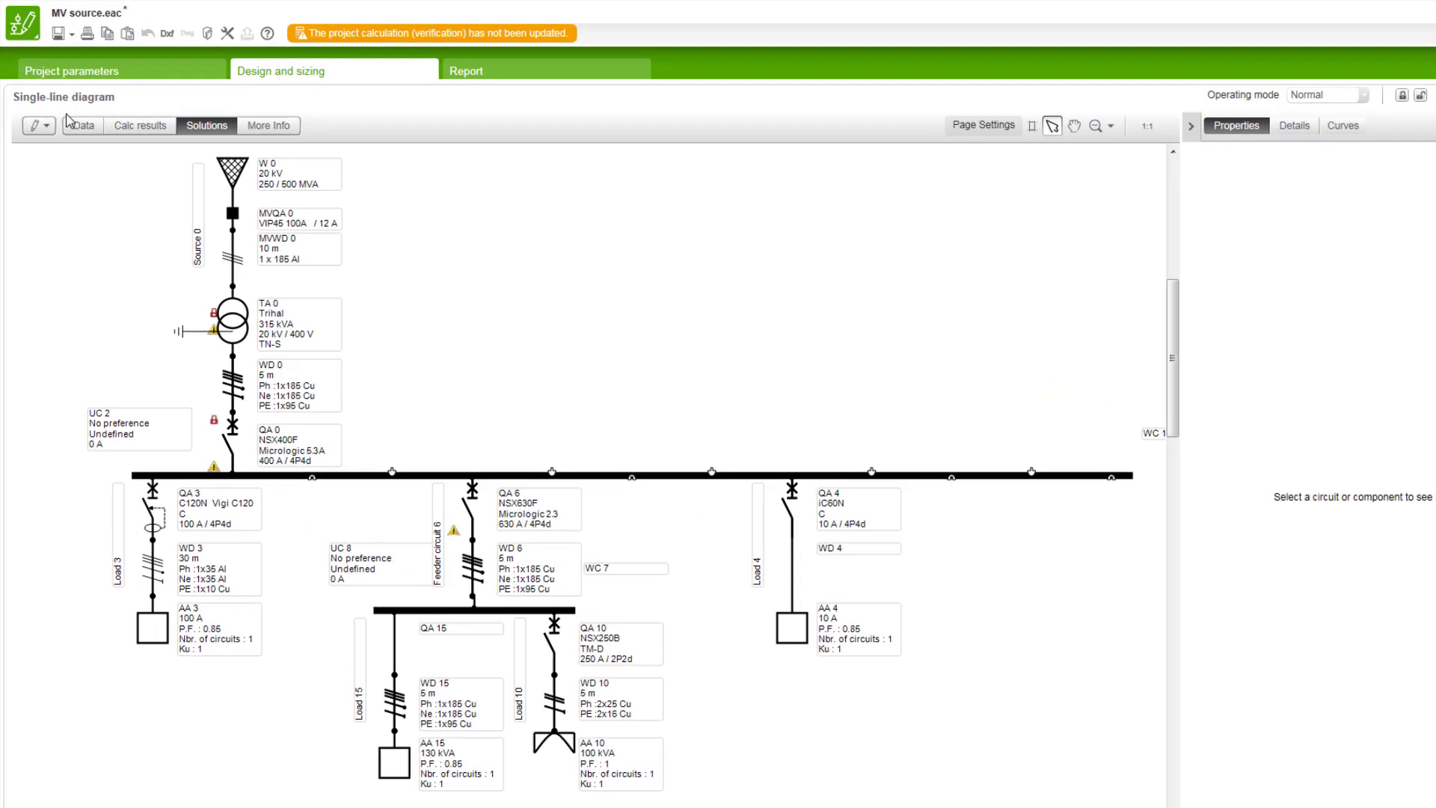
Connect a generator source to the main busbar.
left_click(42, 114)
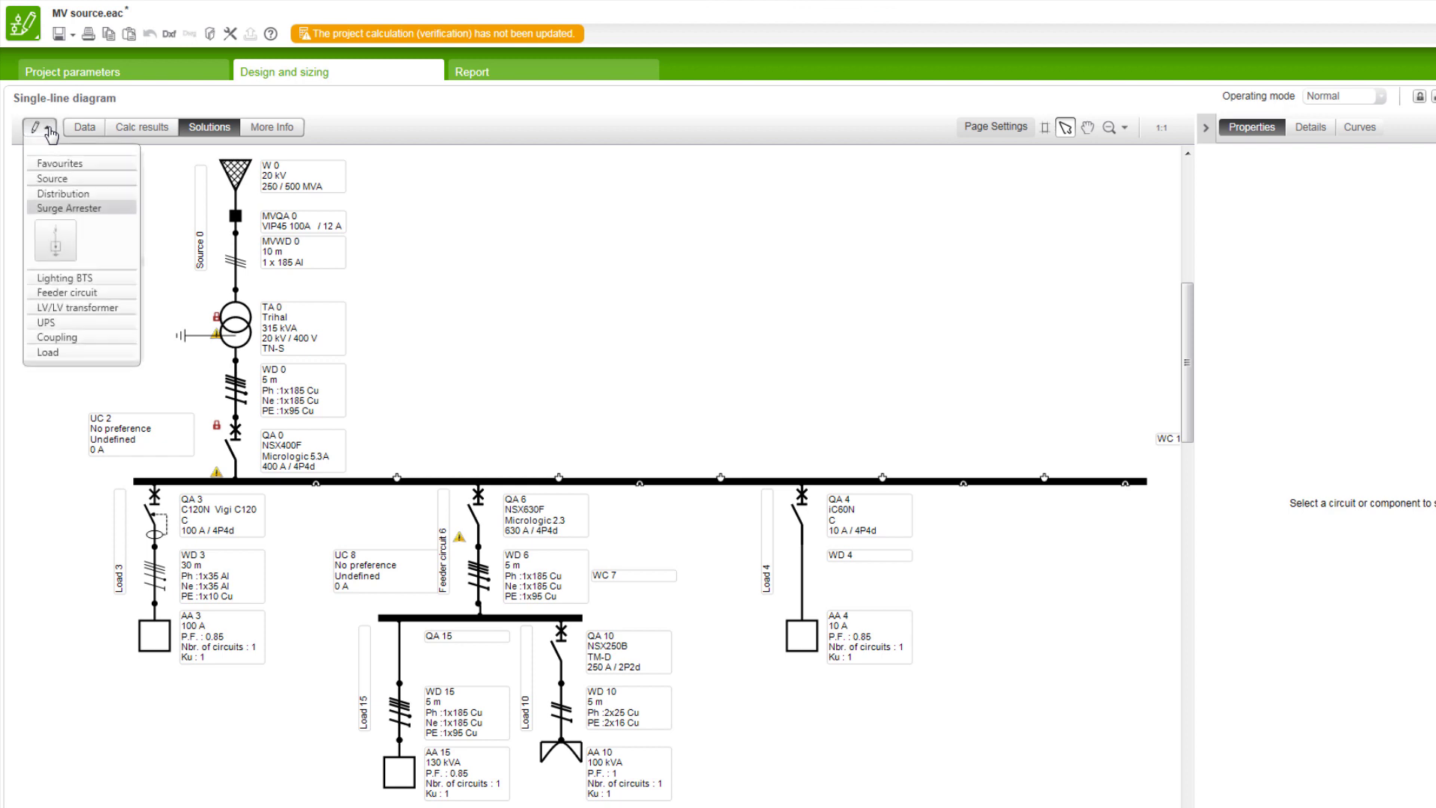
left_click(53, 179)
left_click_drag(102, 207, 721, 388)
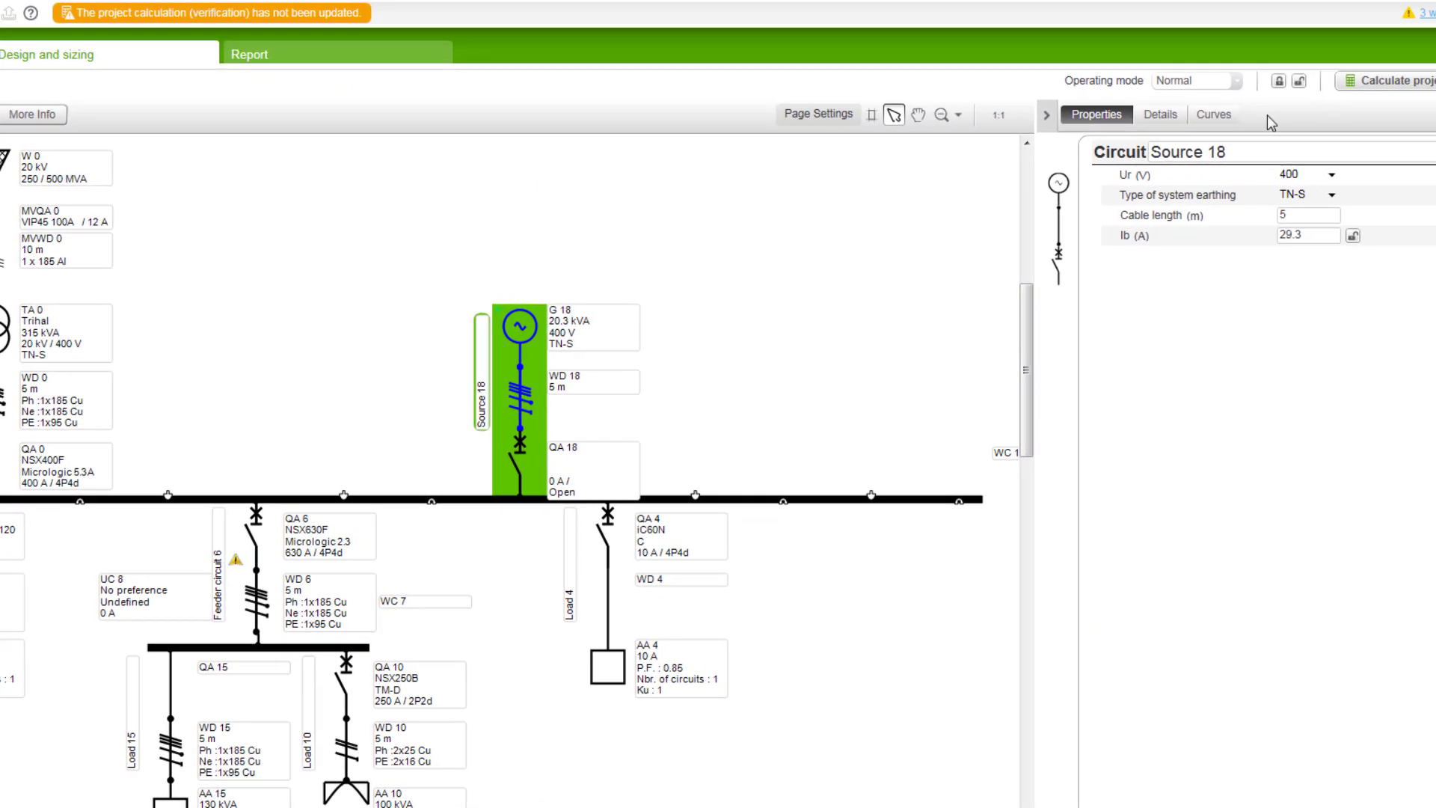
Duplicate the Normal operating mode as NewOpMode, adding a comment.
left_click(1242, 82)
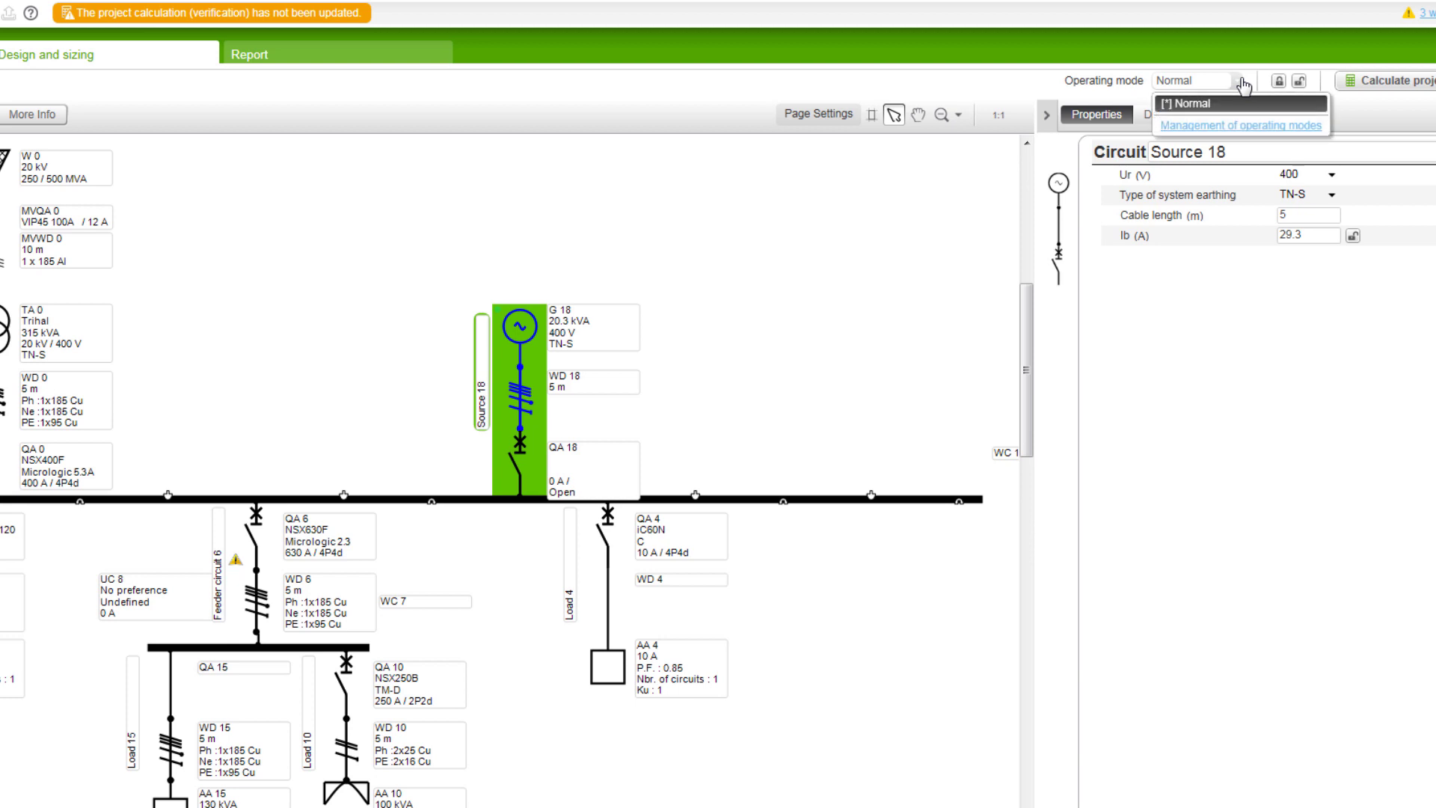
left_click(1213, 127)
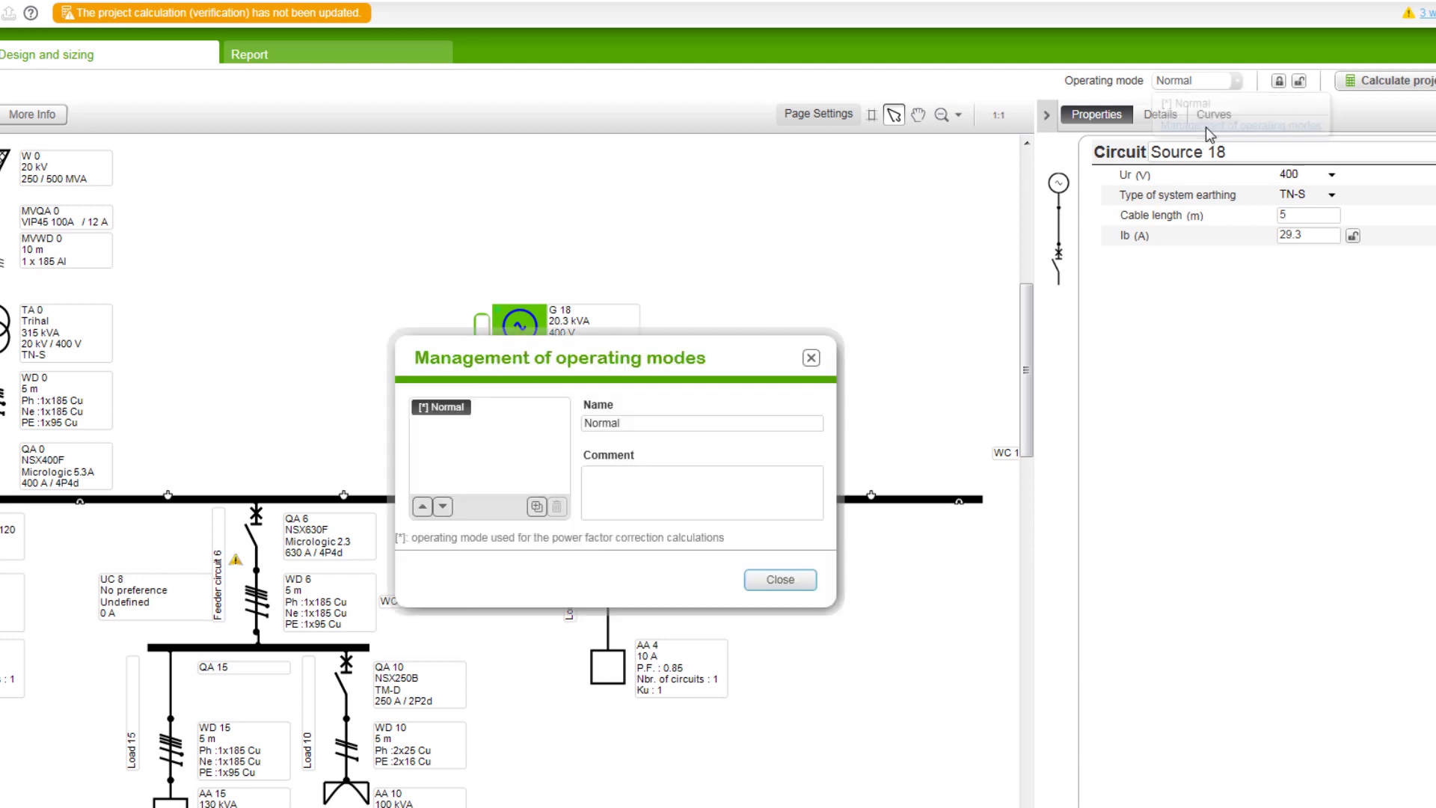
left_click(537, 507)
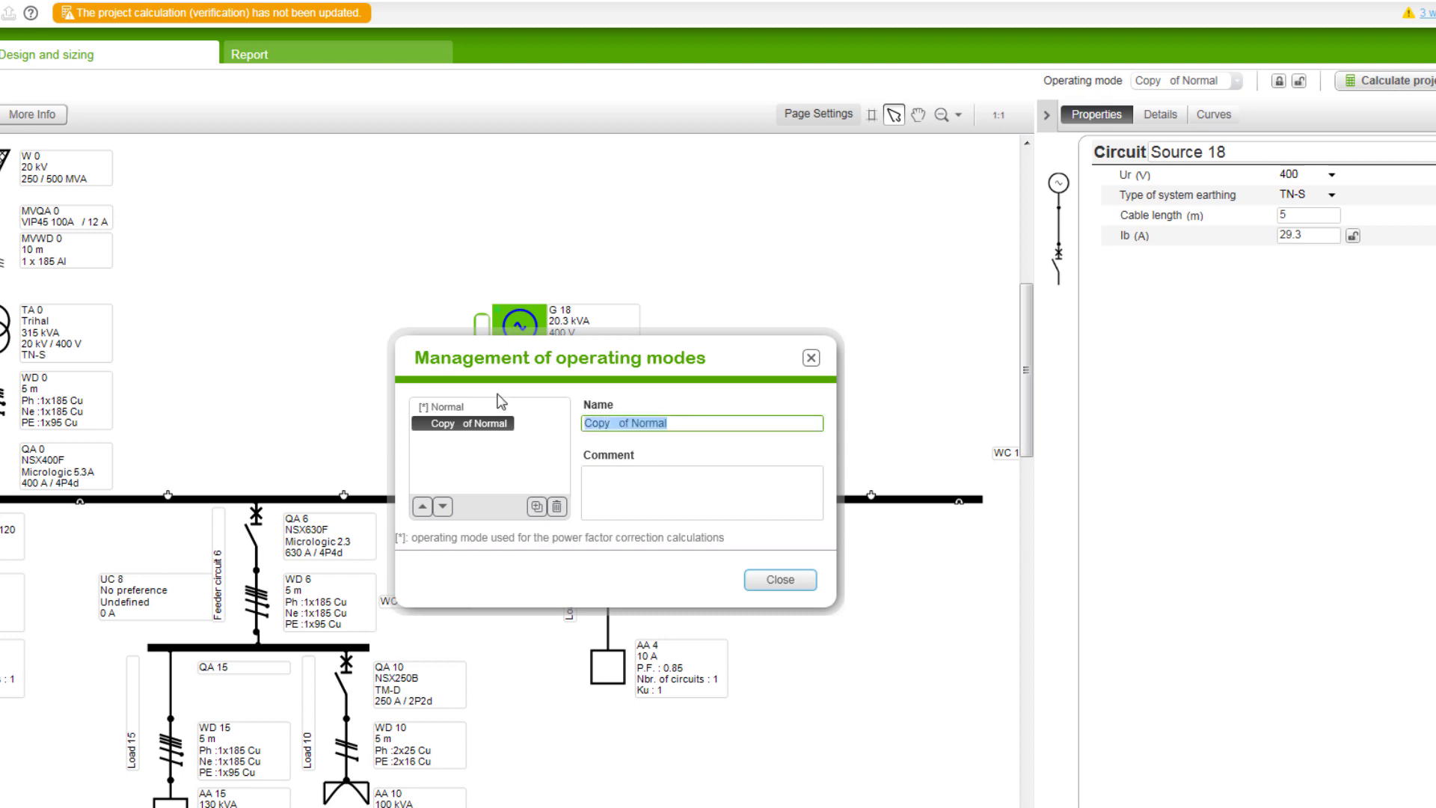
type("NewOpMode")
left_click(647, 485)
type("Generator feeds critical load only")
left_click(800, 587)
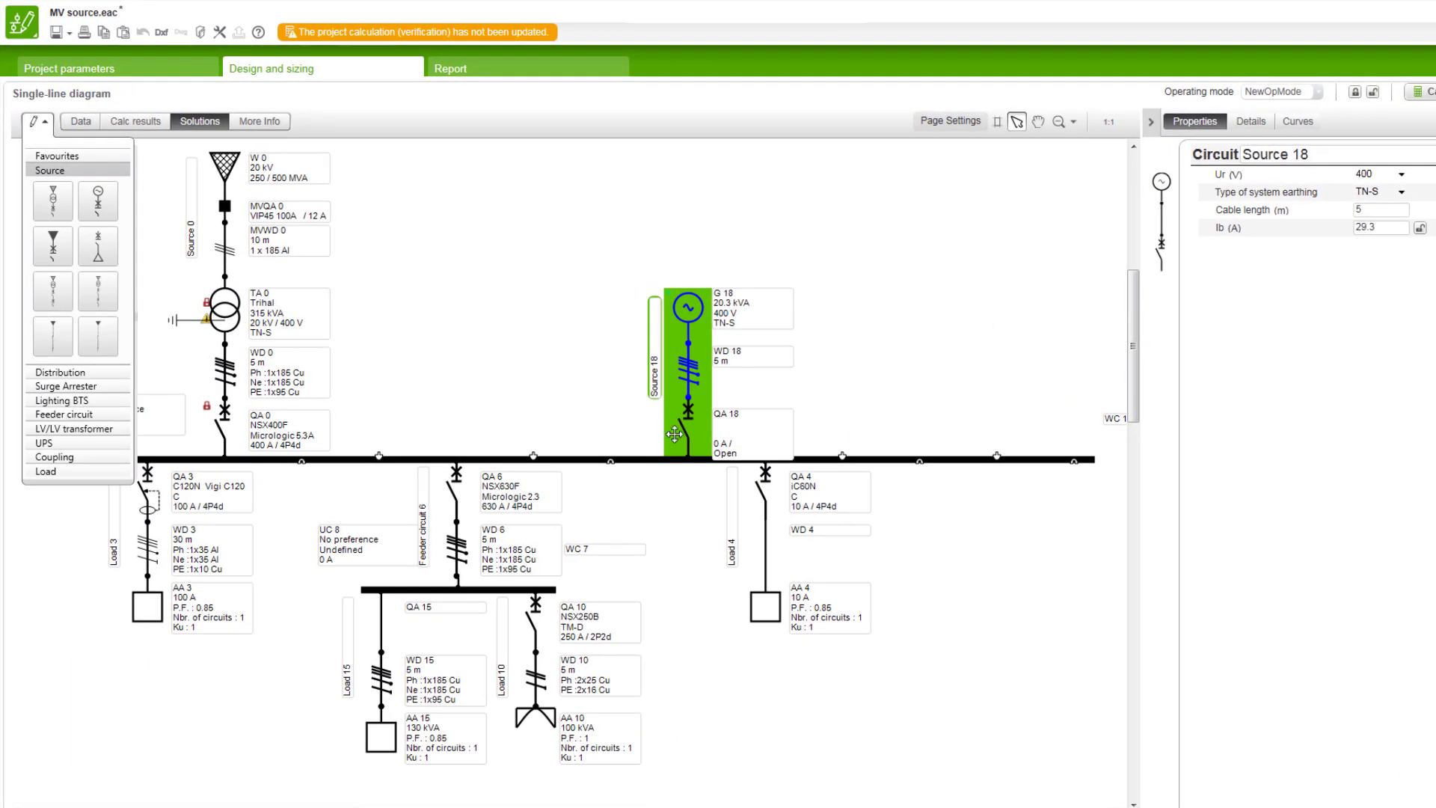
In NewOpMode, switch generator breaker QA 18 to closed, and QA 4 (Load 4) and QA 10 (Load 10) to open.
left_click(675, 436)
left_click(734, 402)
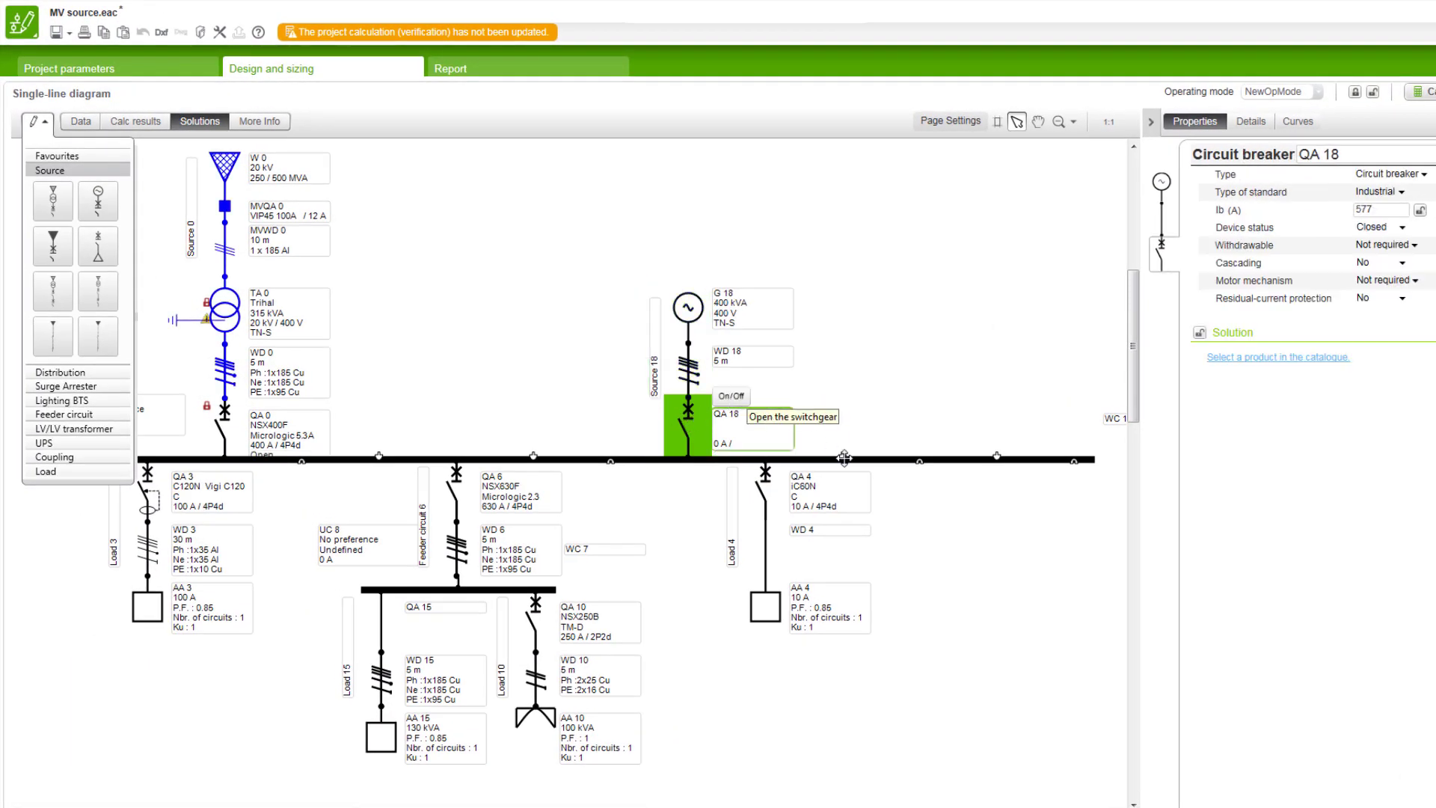
mouse_move(765, 488)
left_click(806, 498)
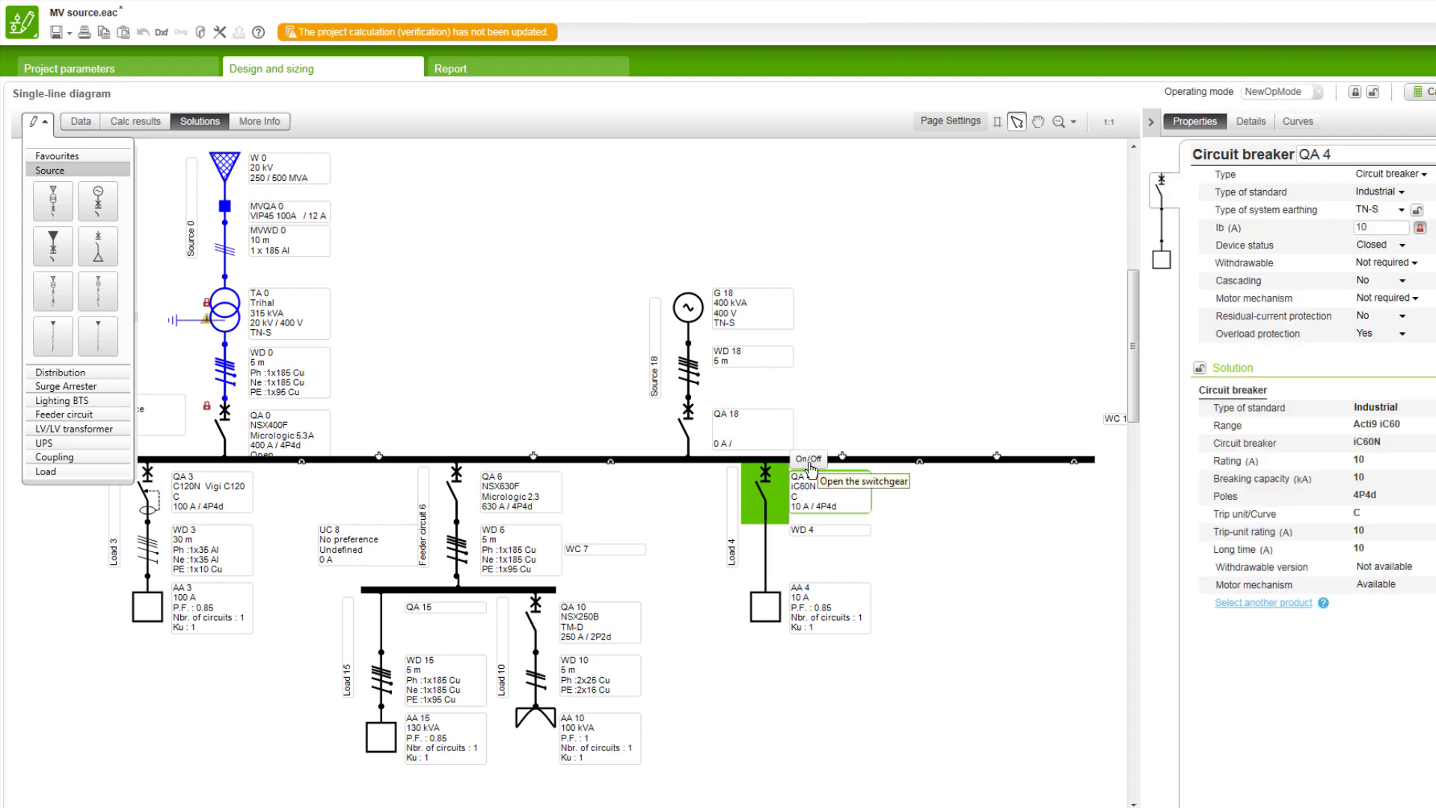
left_click(808, 459)
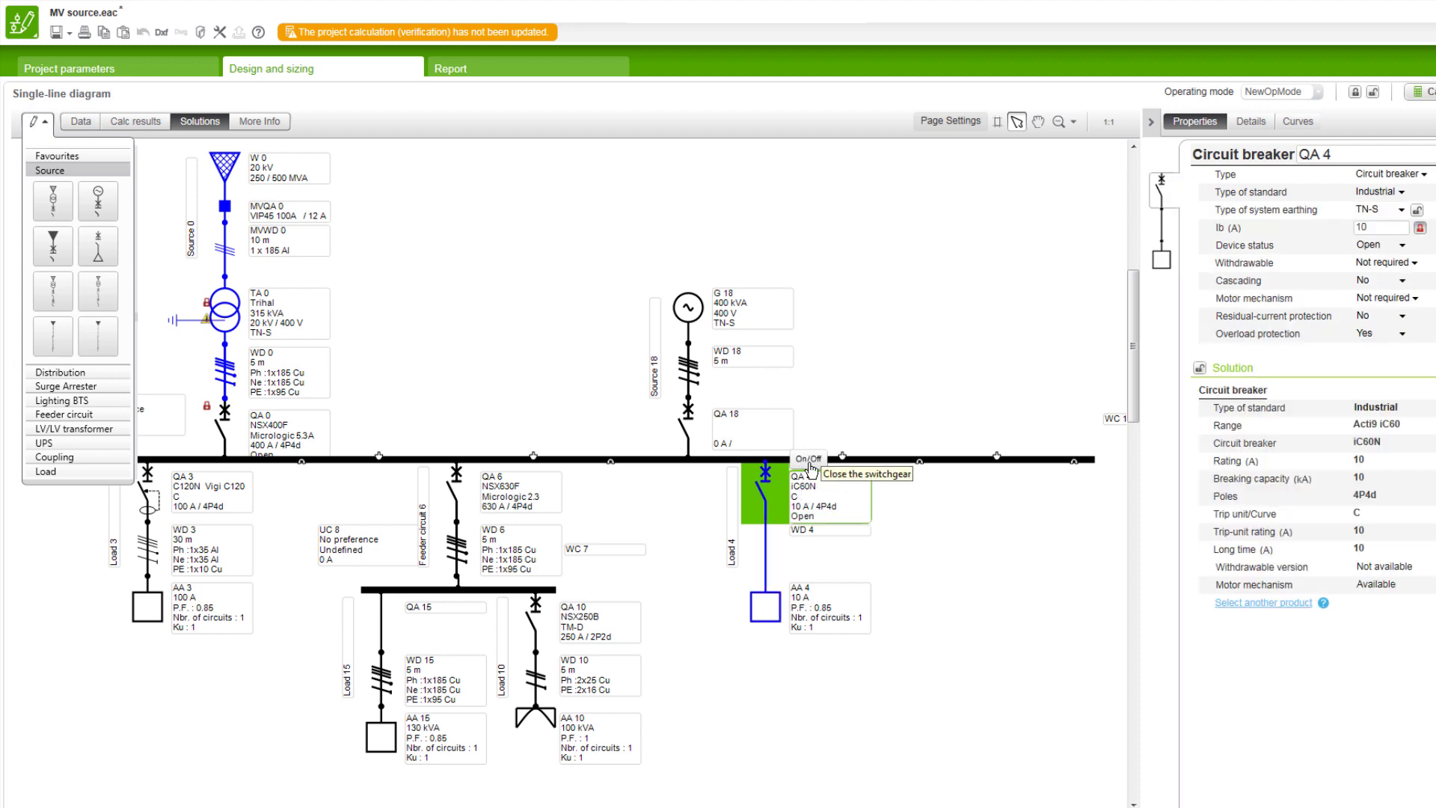
left_click(523, 612)
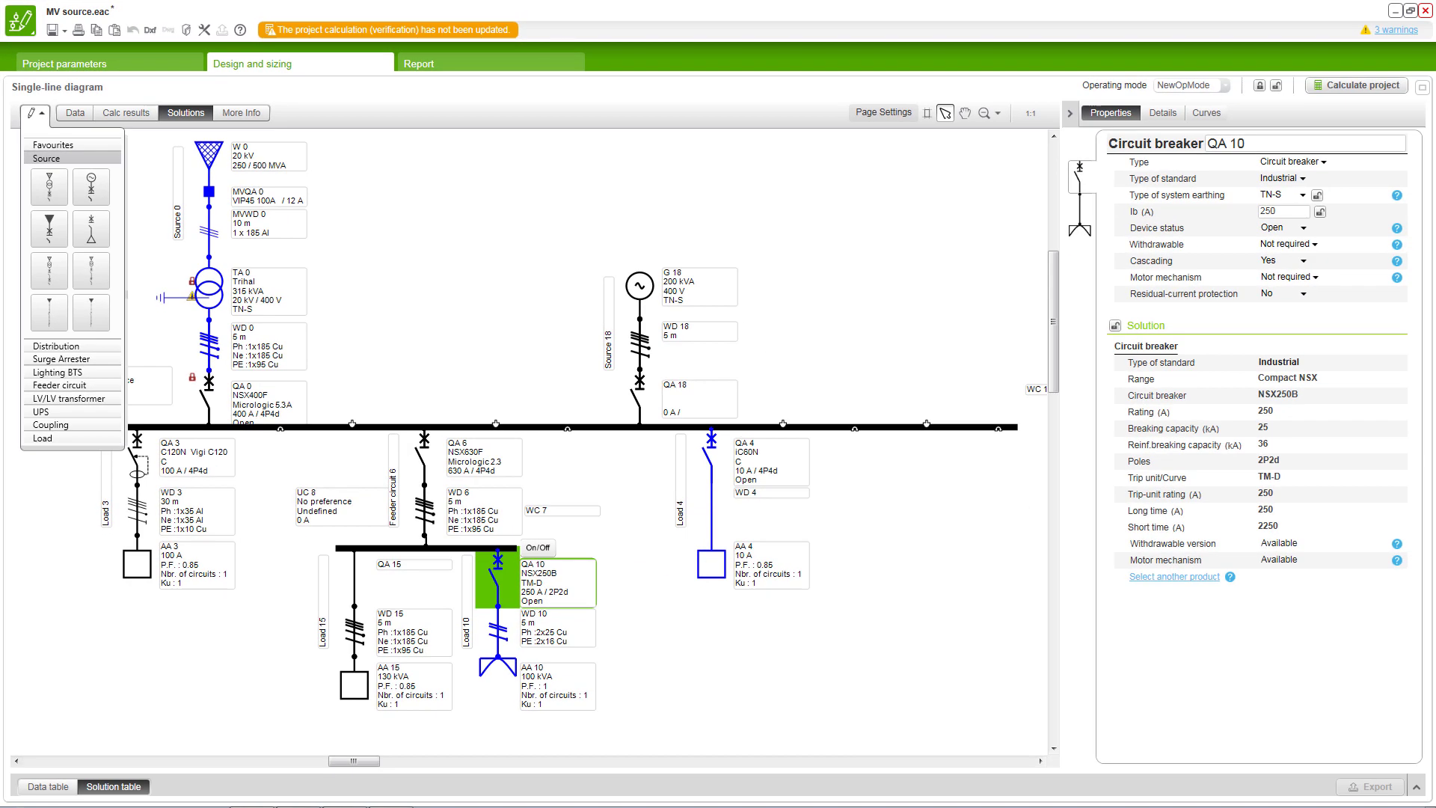
left_click(126, 119)
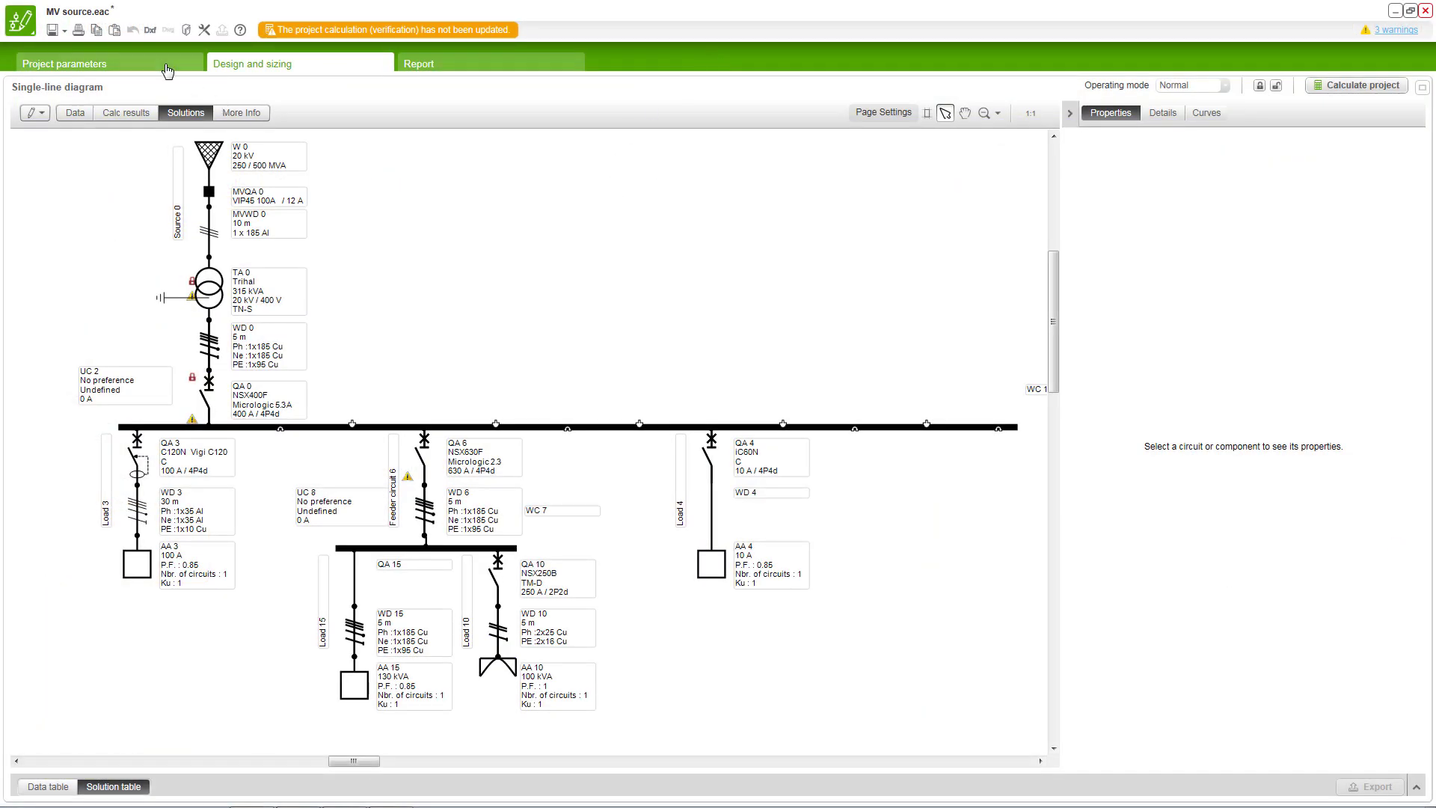
In Project parameters, set Surge Protection Device Calculation to Yes and over-voltage risk to Medium.
left_click(168, 70)
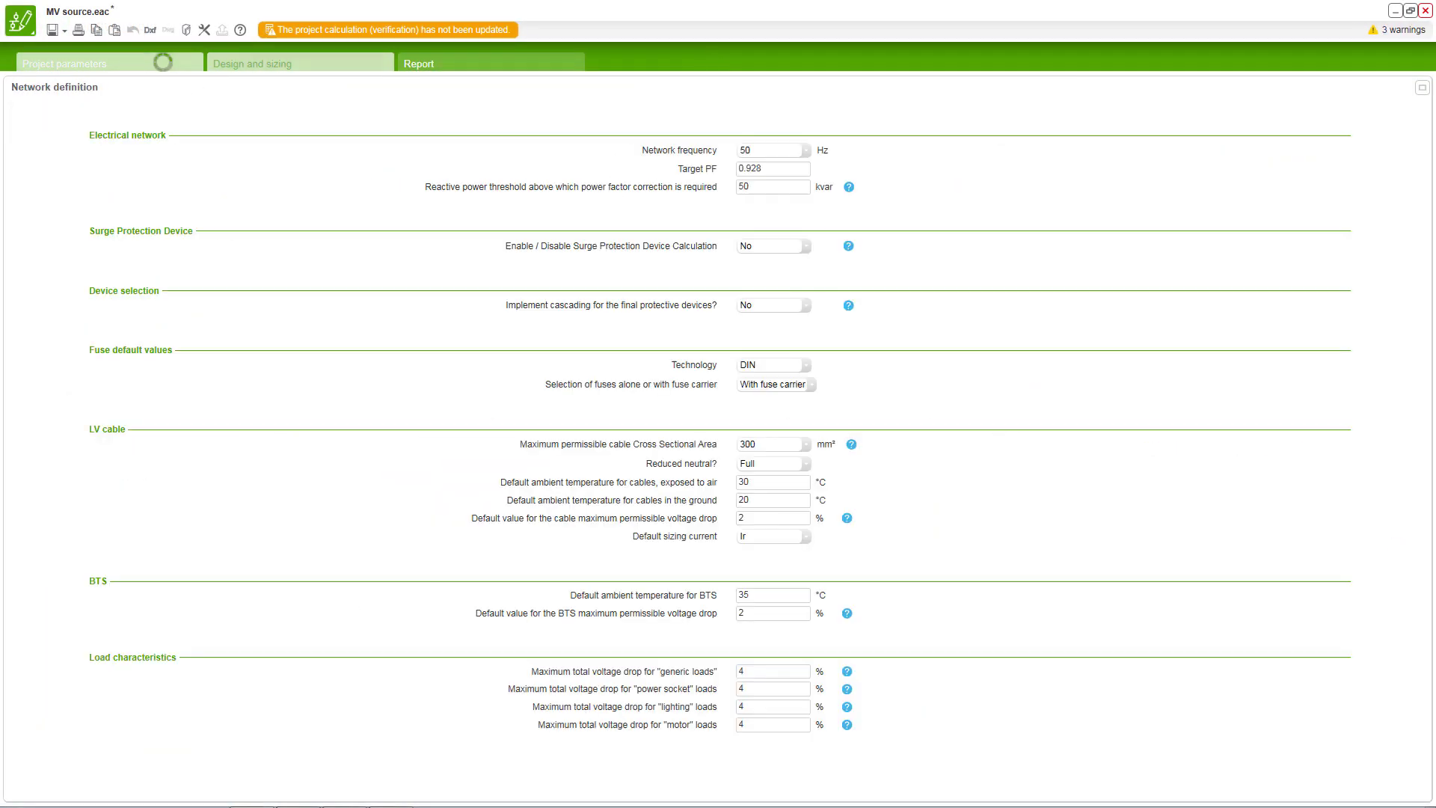
left_click(807, 249)
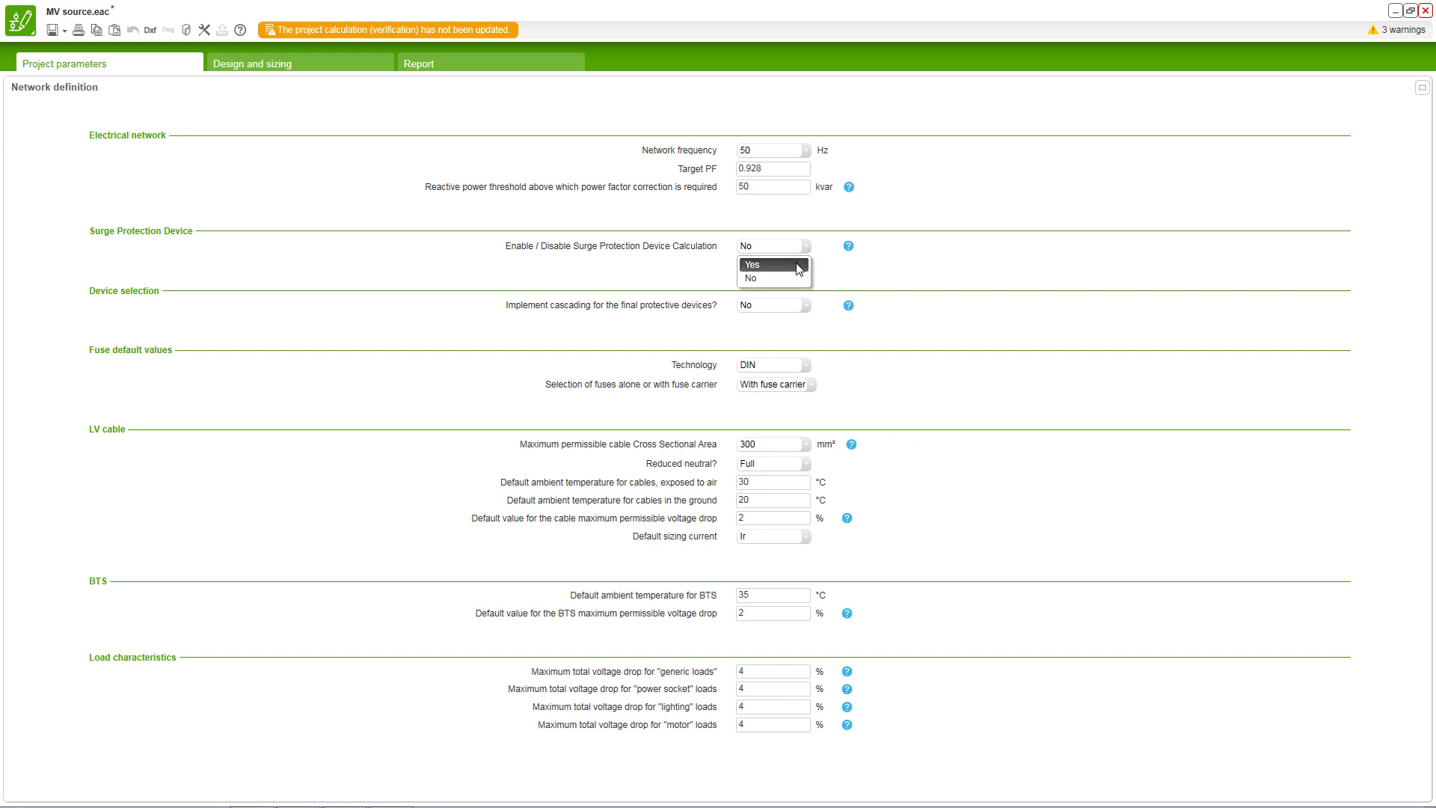
left_click(799, 265)
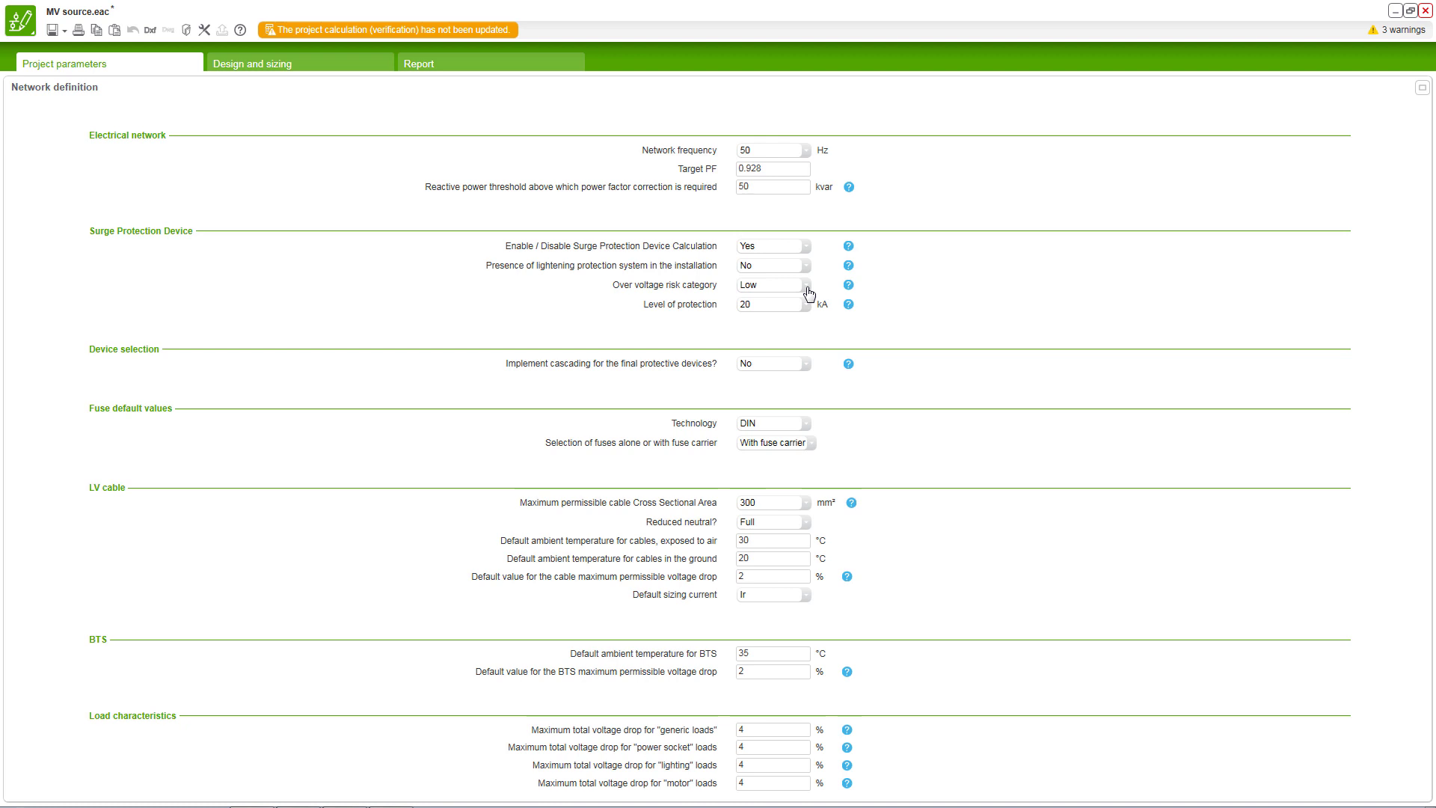
left_click(809, 294)
left_click(796, 319)
Attach Surge Arrester 19 (iC60N breaker, iPRD Type 2) to the busbar's right end.
left_click(311, 69)
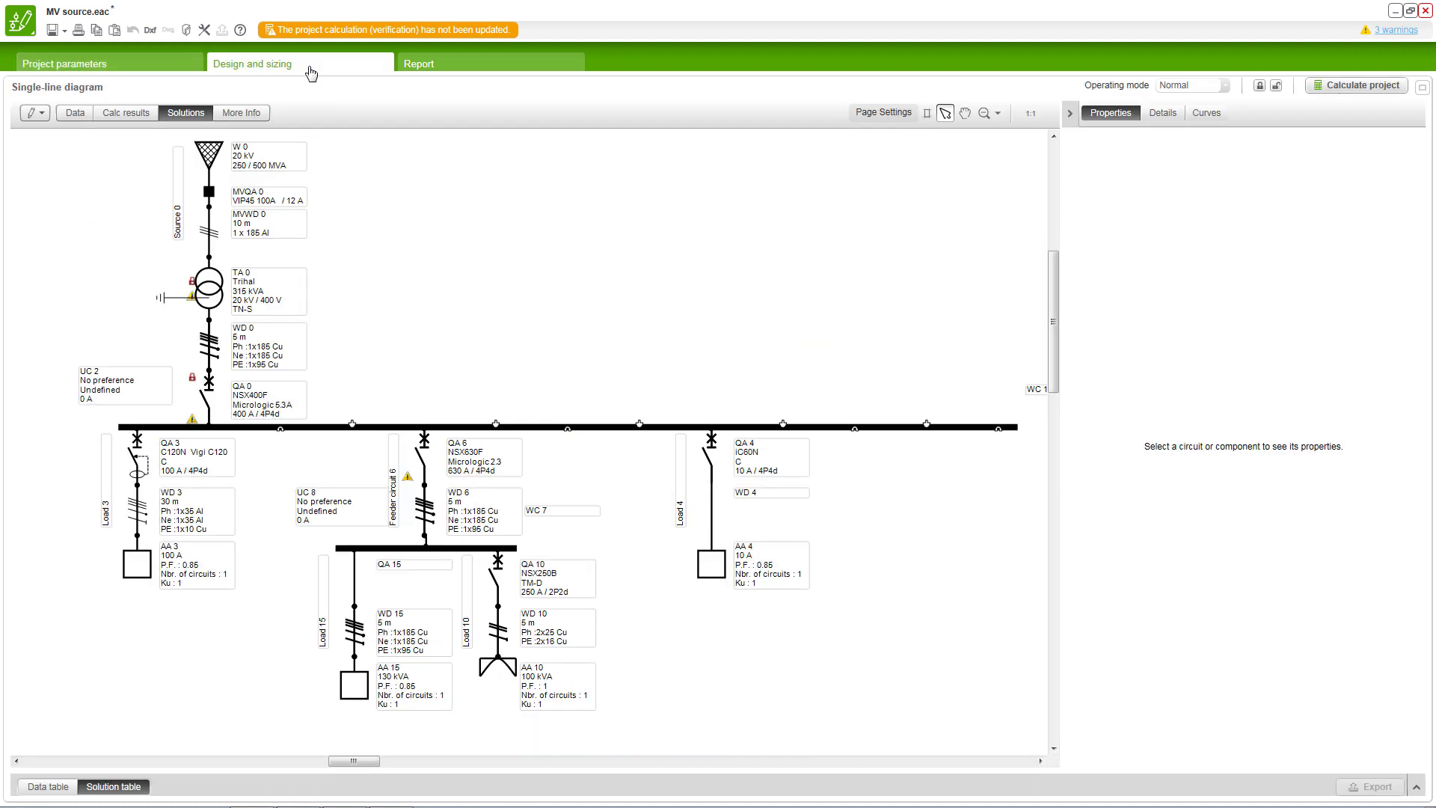
left_click(40, 115)
left_click(58, 359)
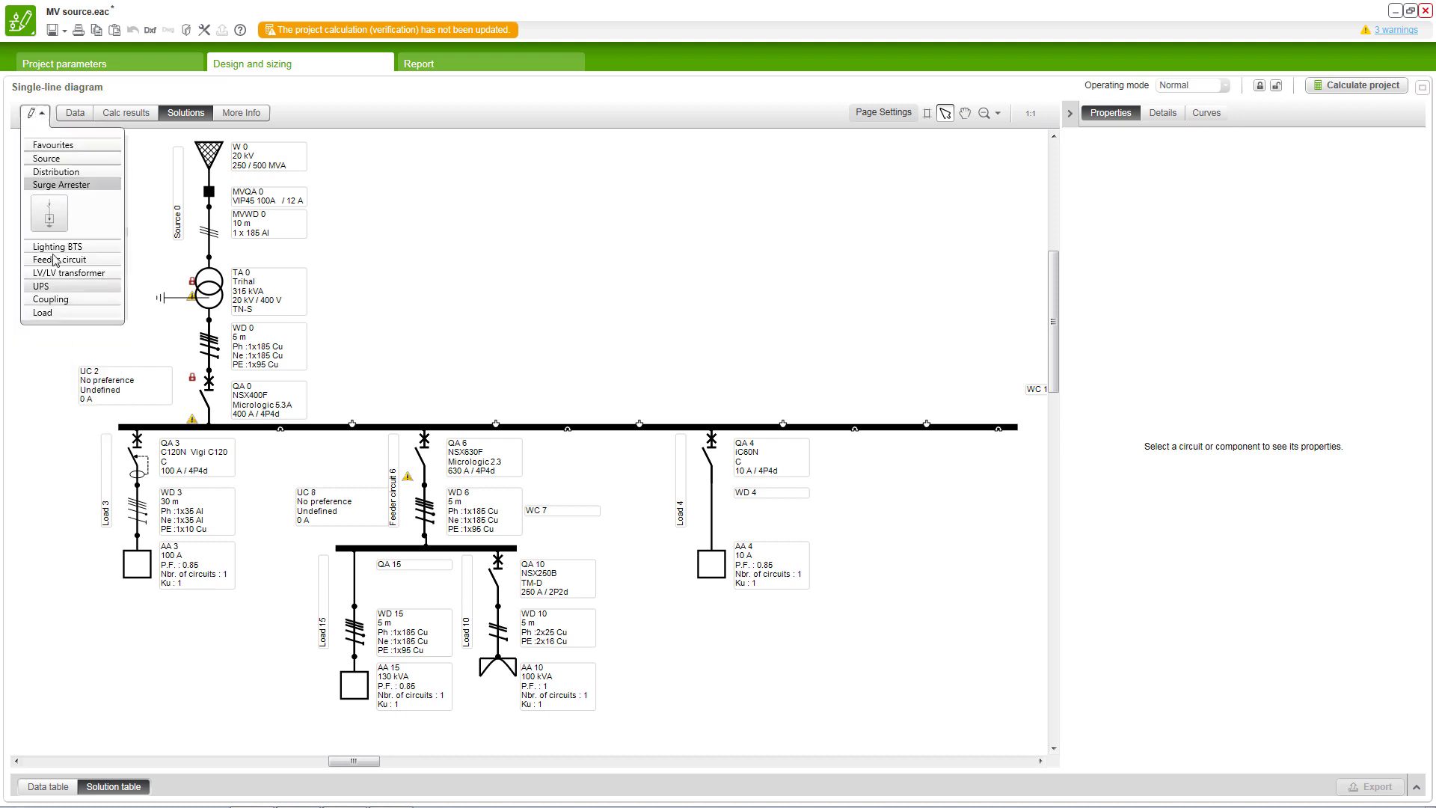
left_click_drag(45, 220, 987, 483)
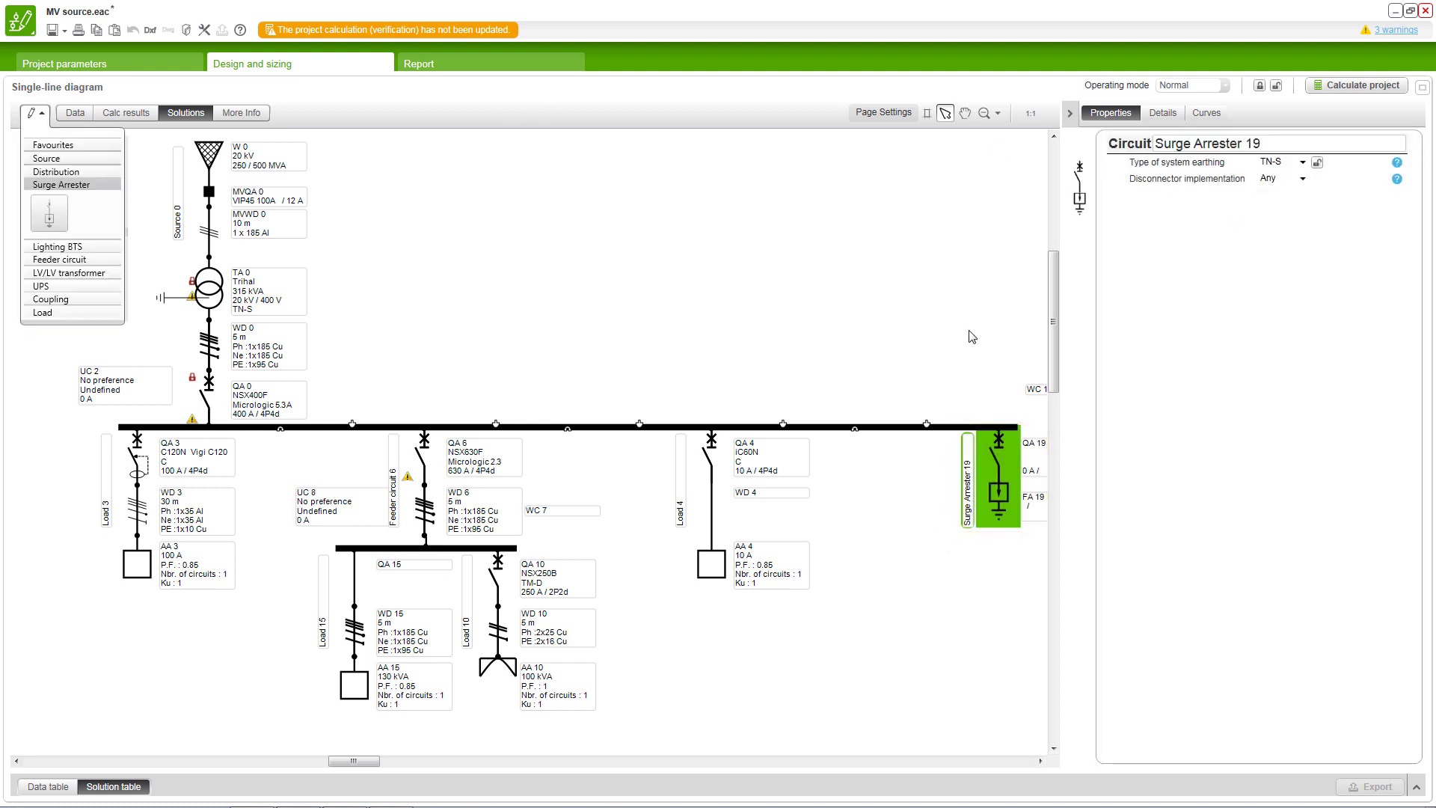
left_click(1352, 90)
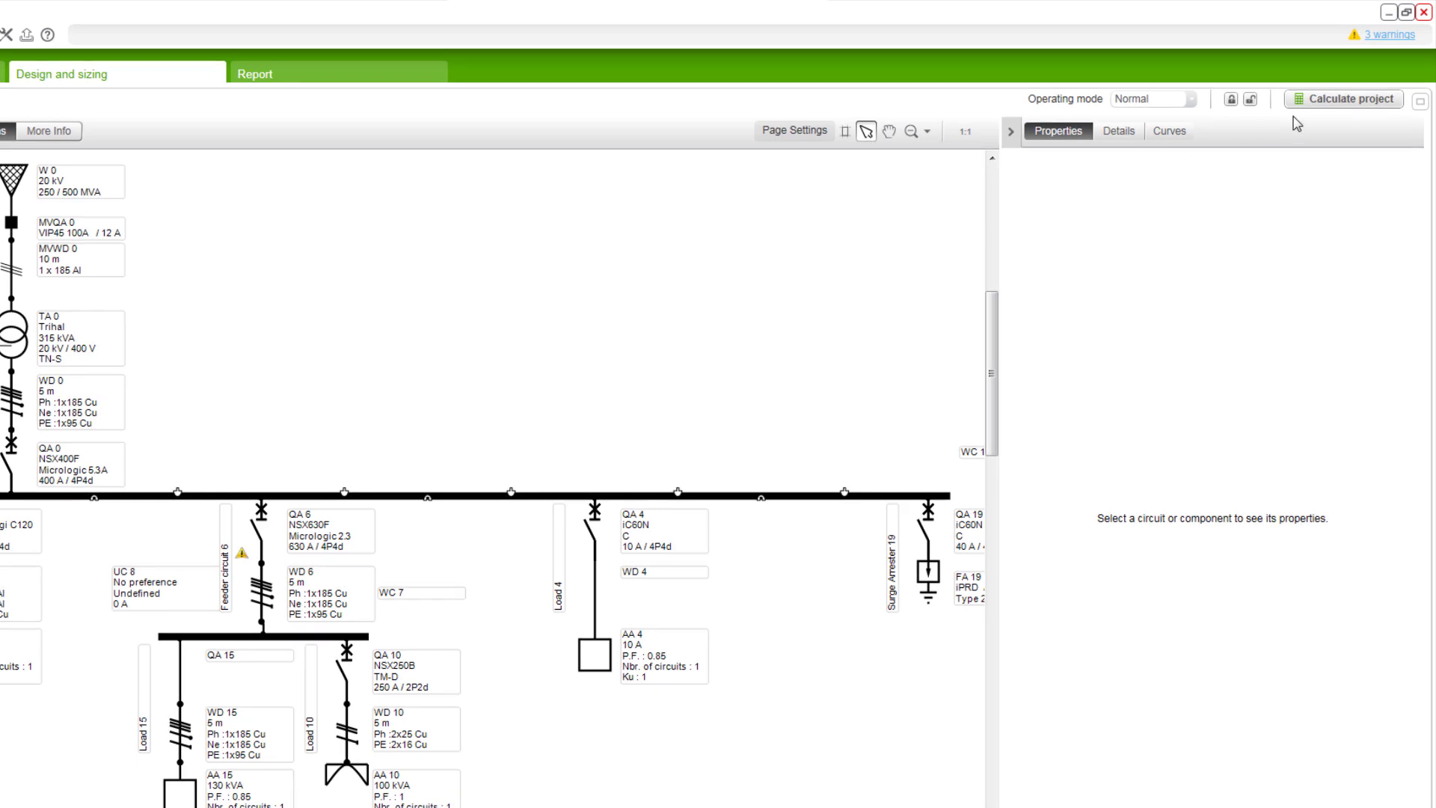
Calculate the project and locate transformer TA 0 from its loading alert.
left_click(1341, 100)
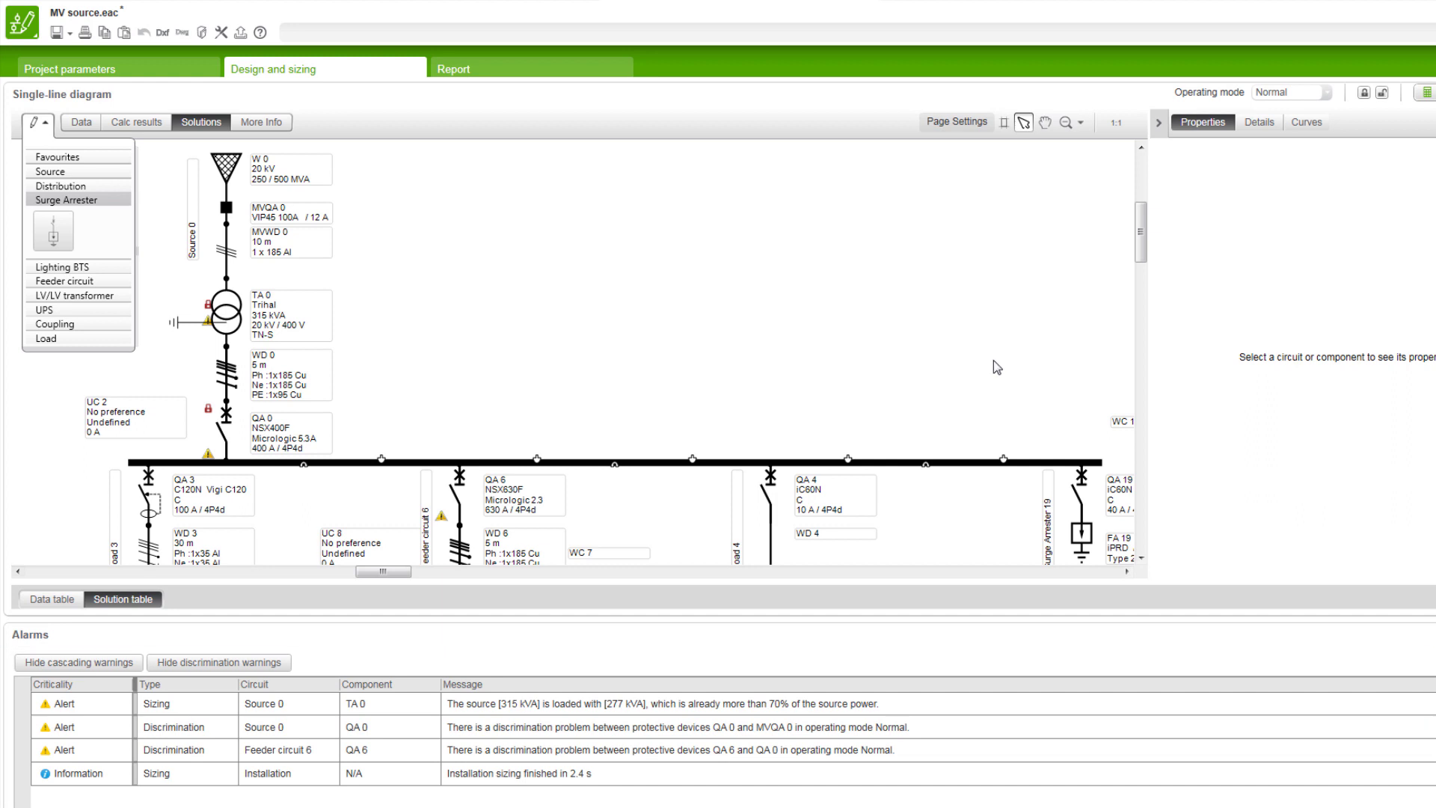
left_click(104, 703)
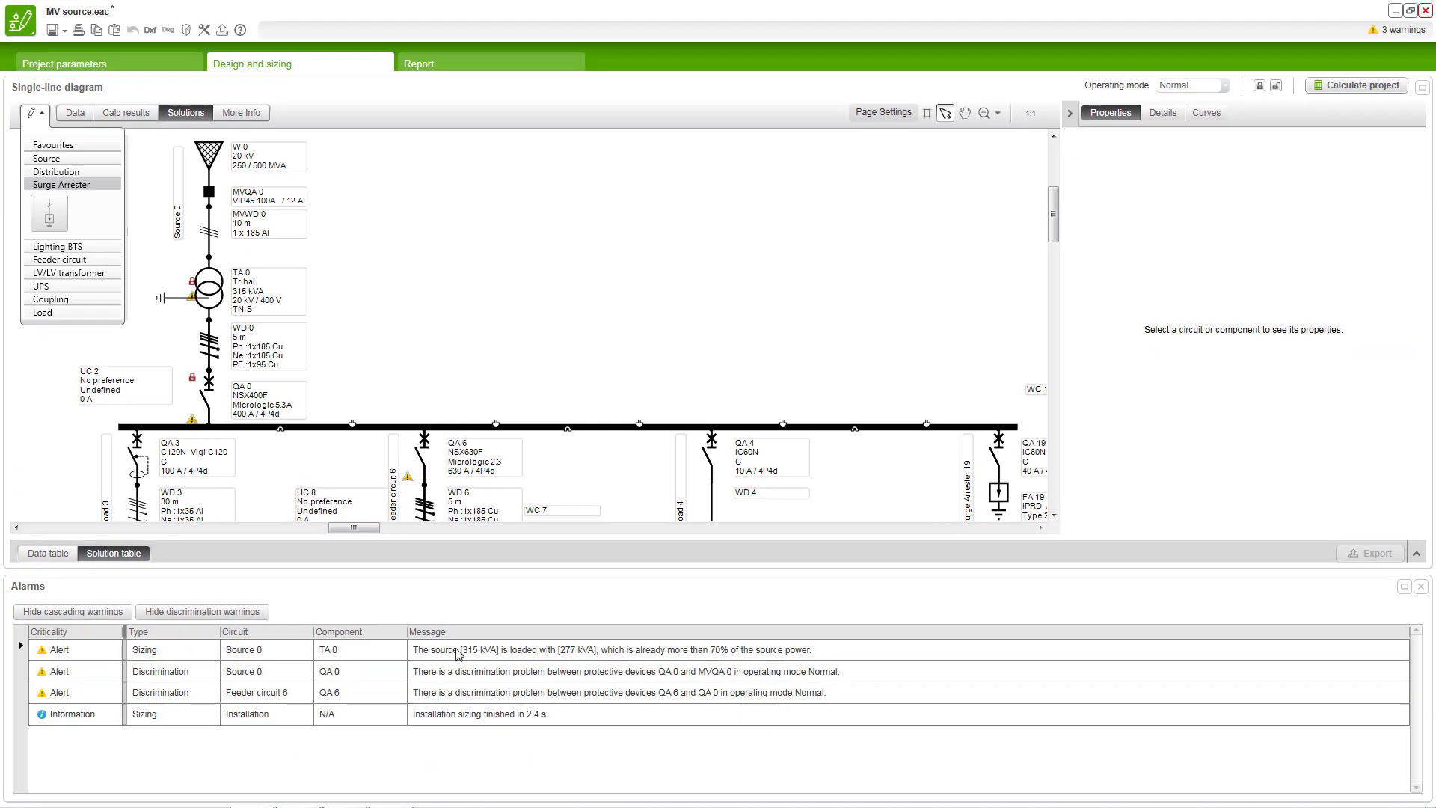
double_click(456, 655)
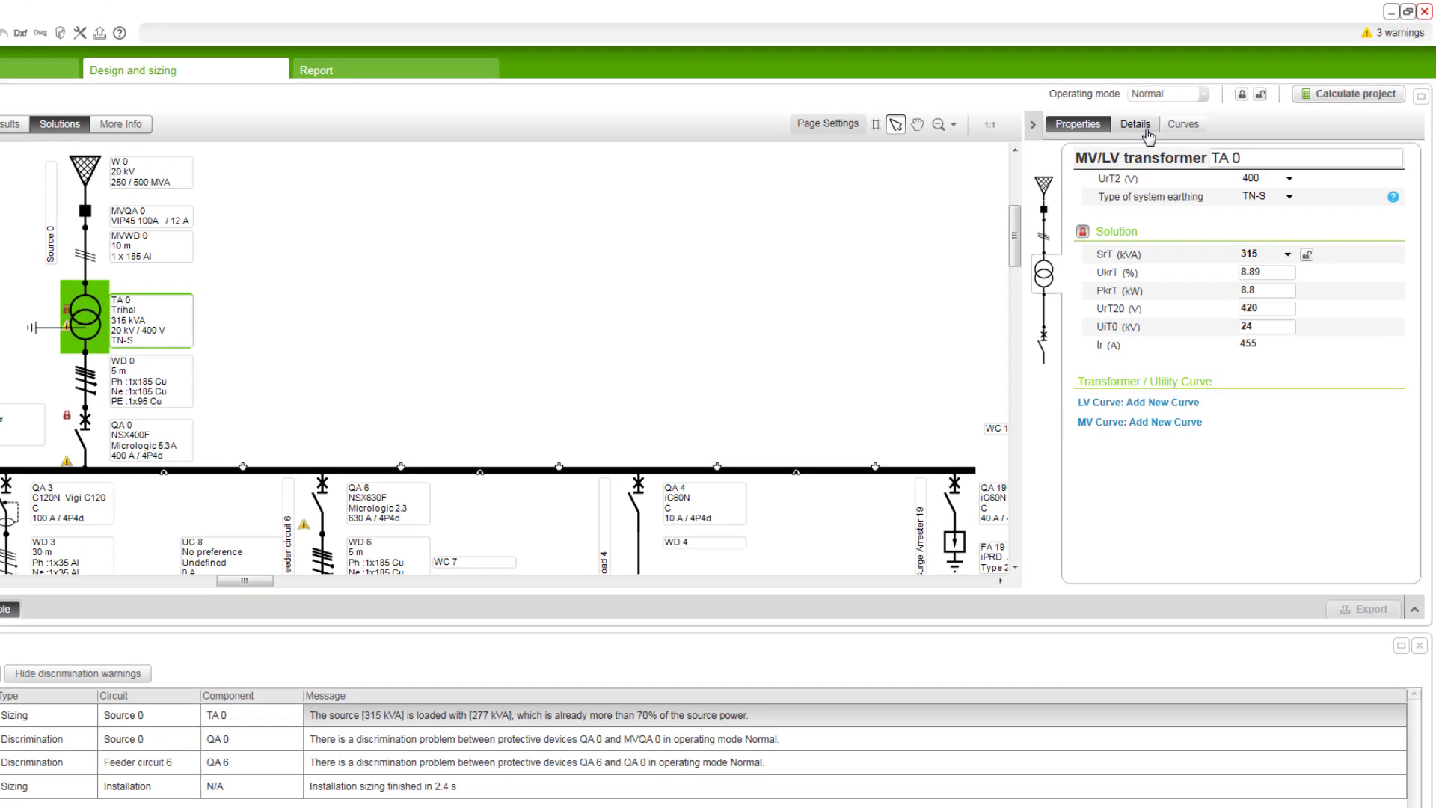
Show the QA 0 versus MVQA 0 discrimination curves, with their 1626 A limit.
left_click(1172, 120)
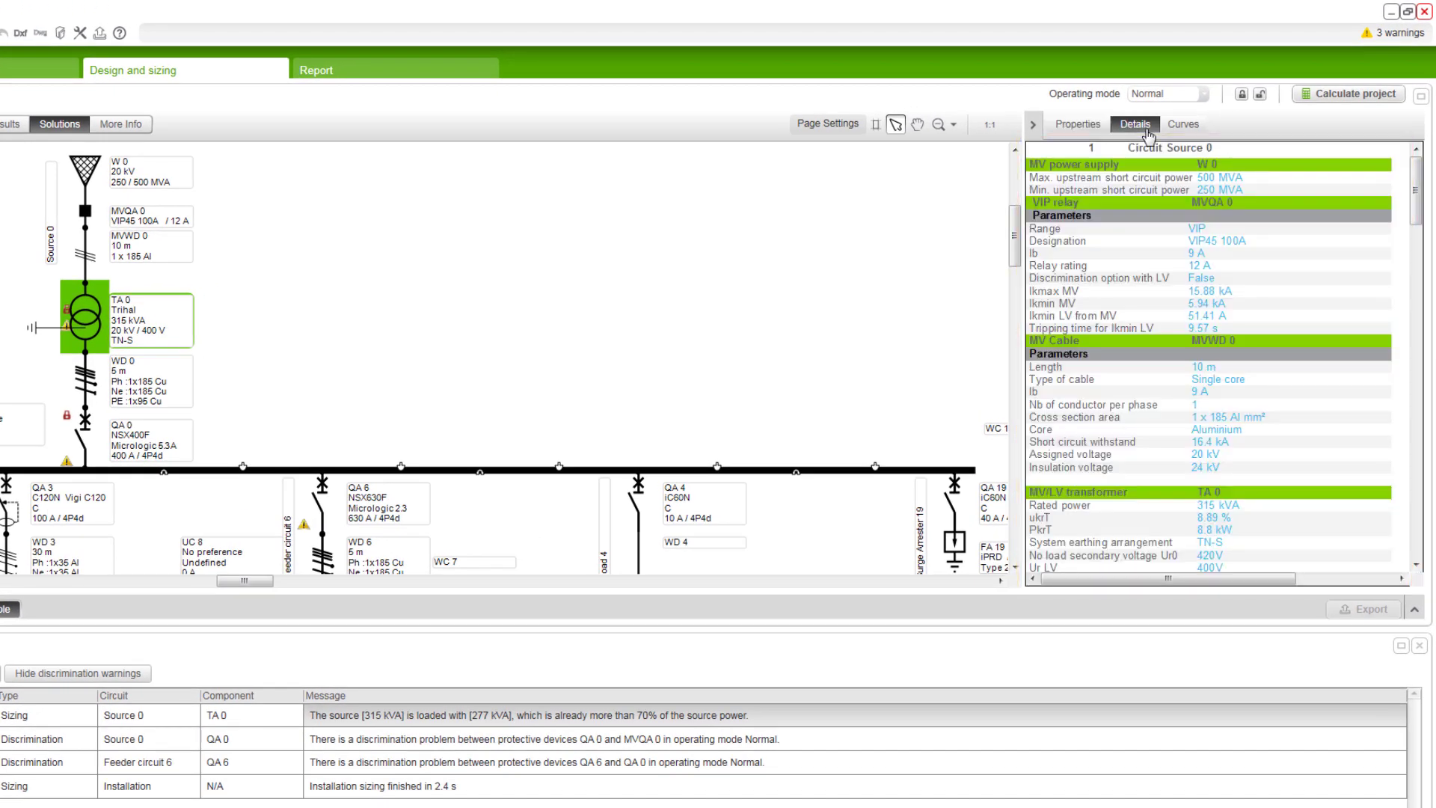
left_click(1183, 124)
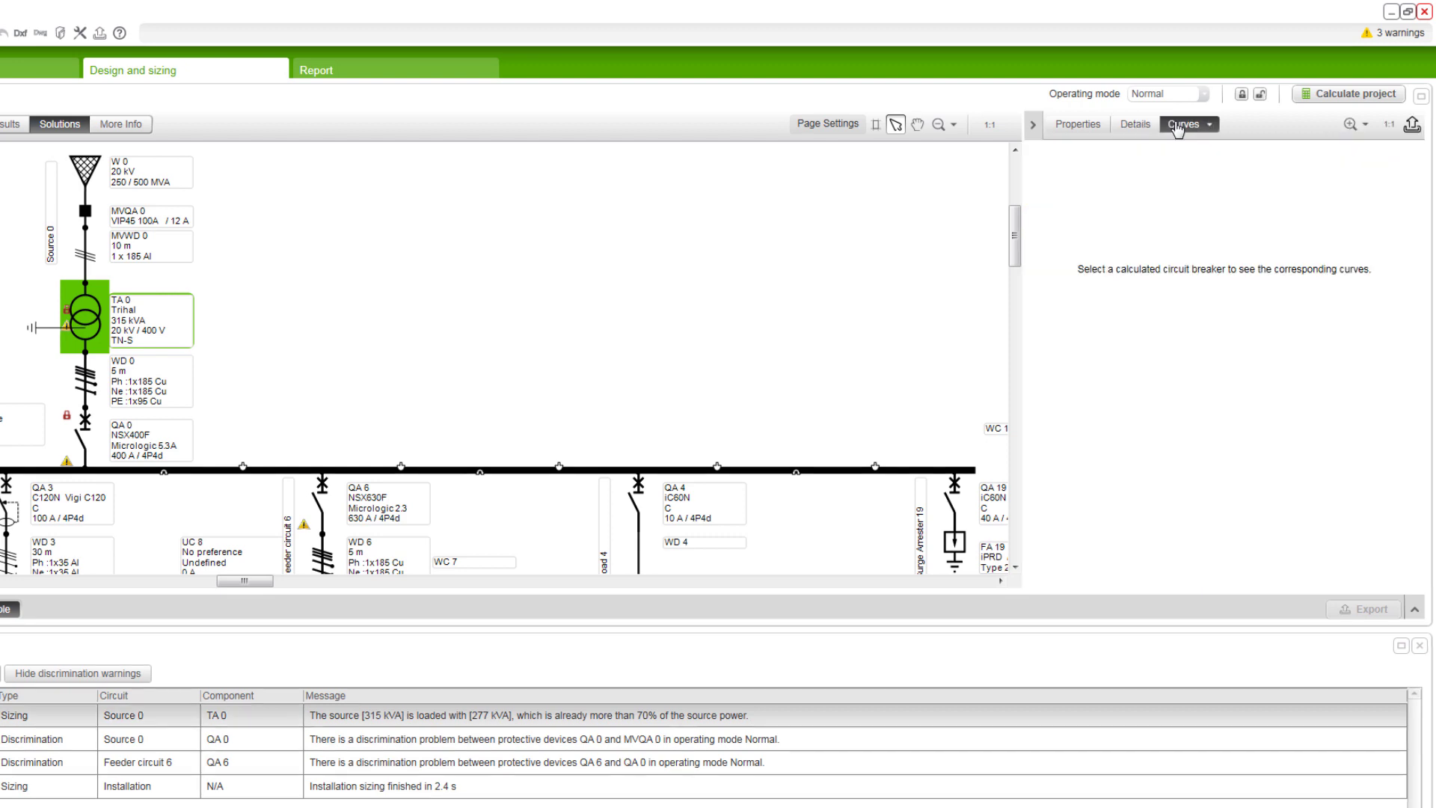
left_click(83, 430)
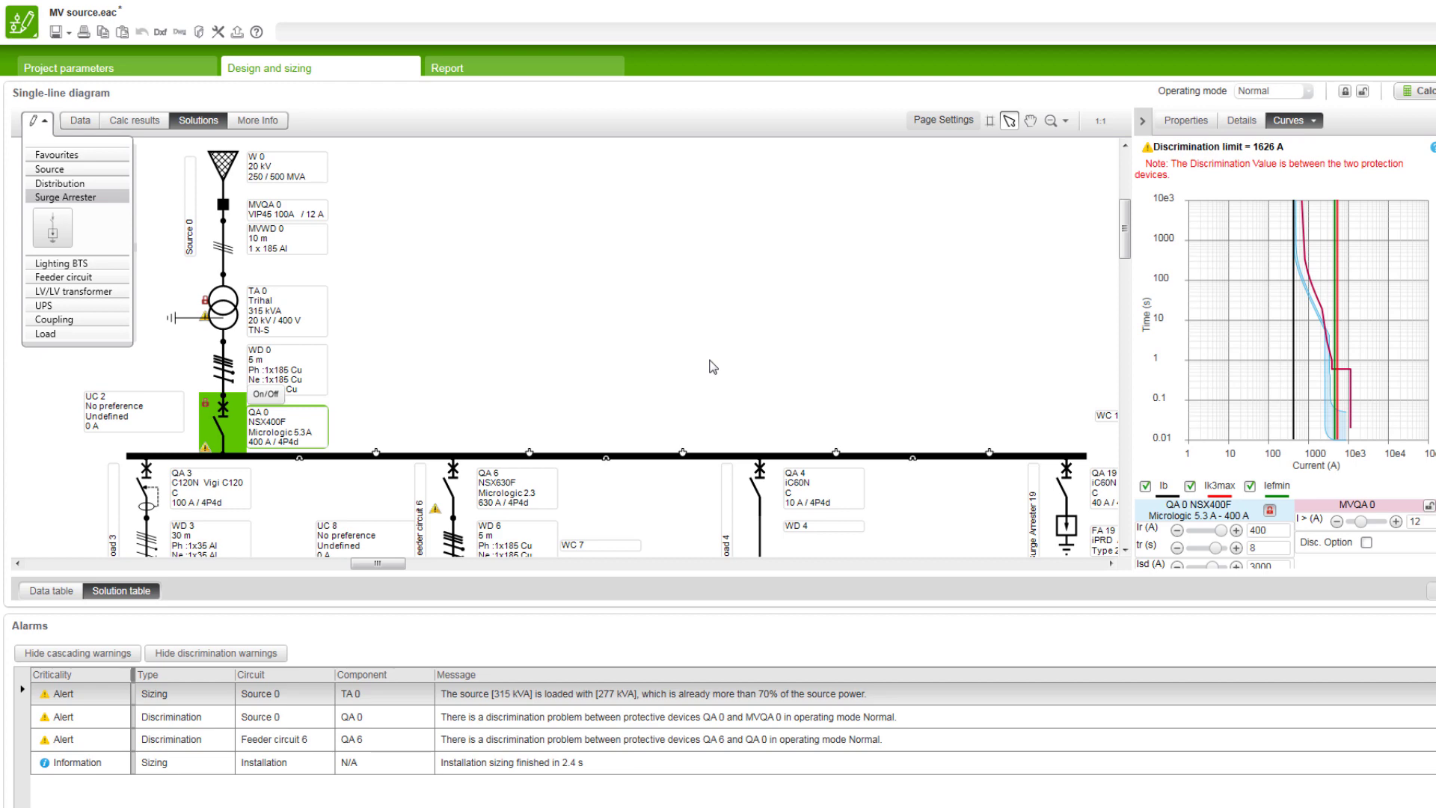
left_click(104, 654)
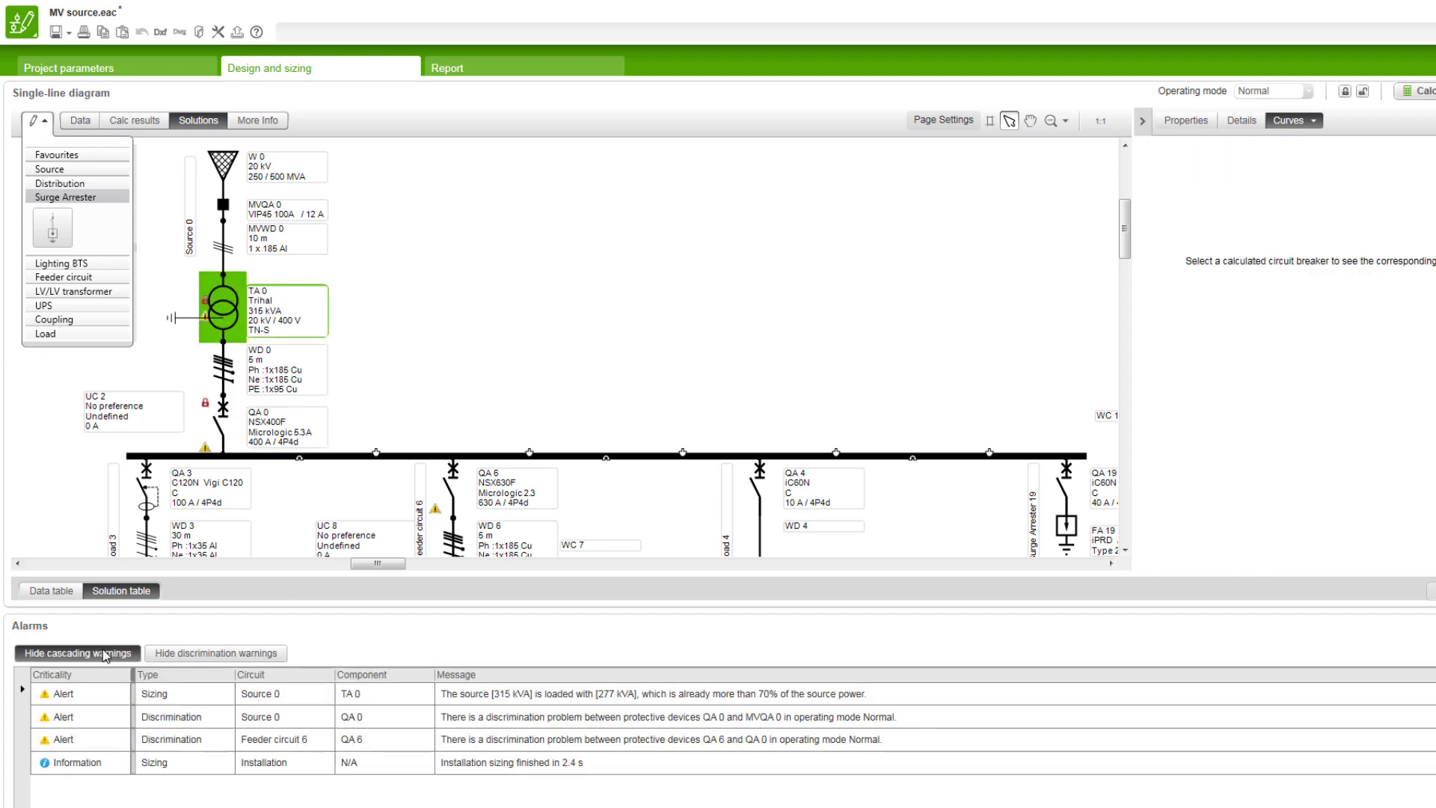
left_click(261, 659)
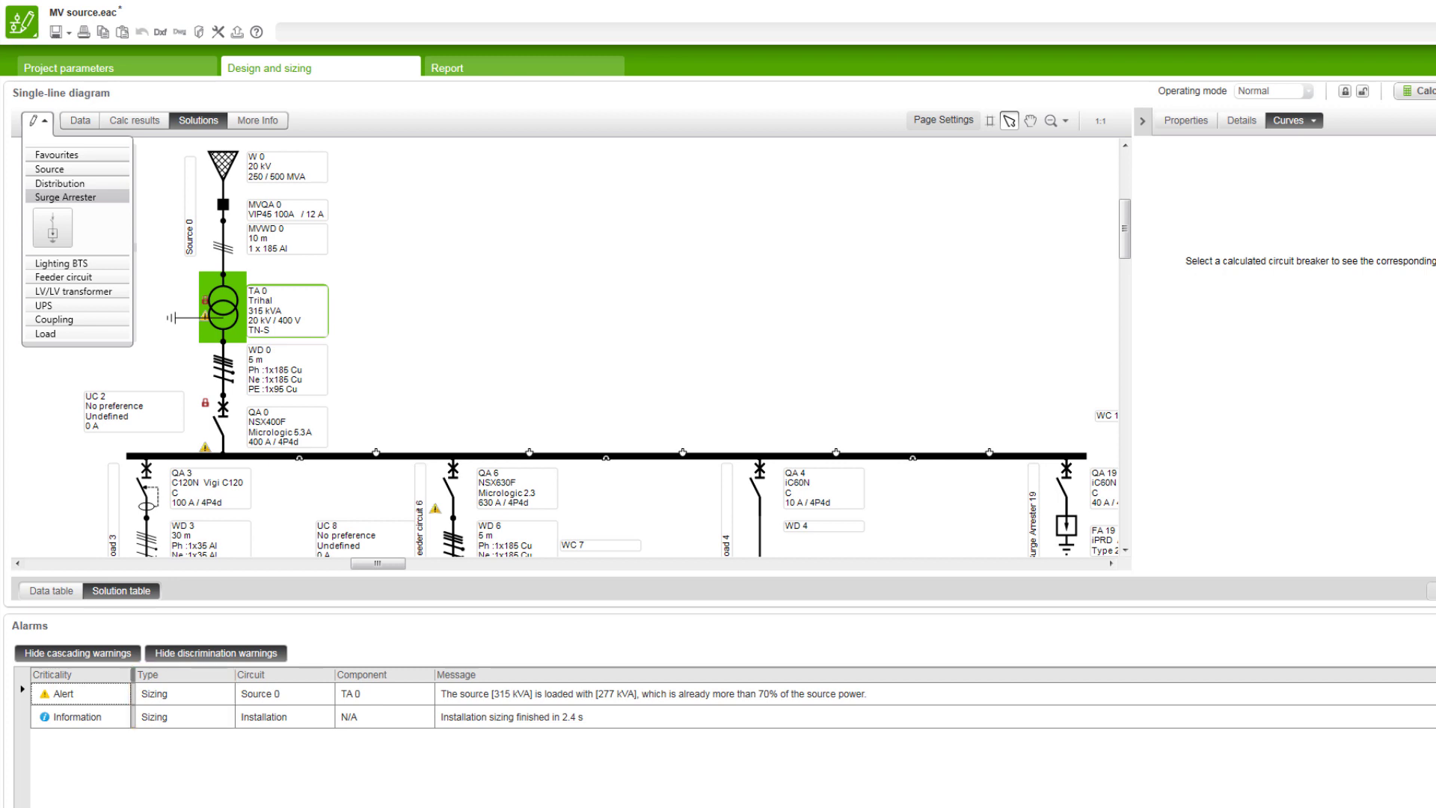
left_click(107, 653)
left_click(183, 653)
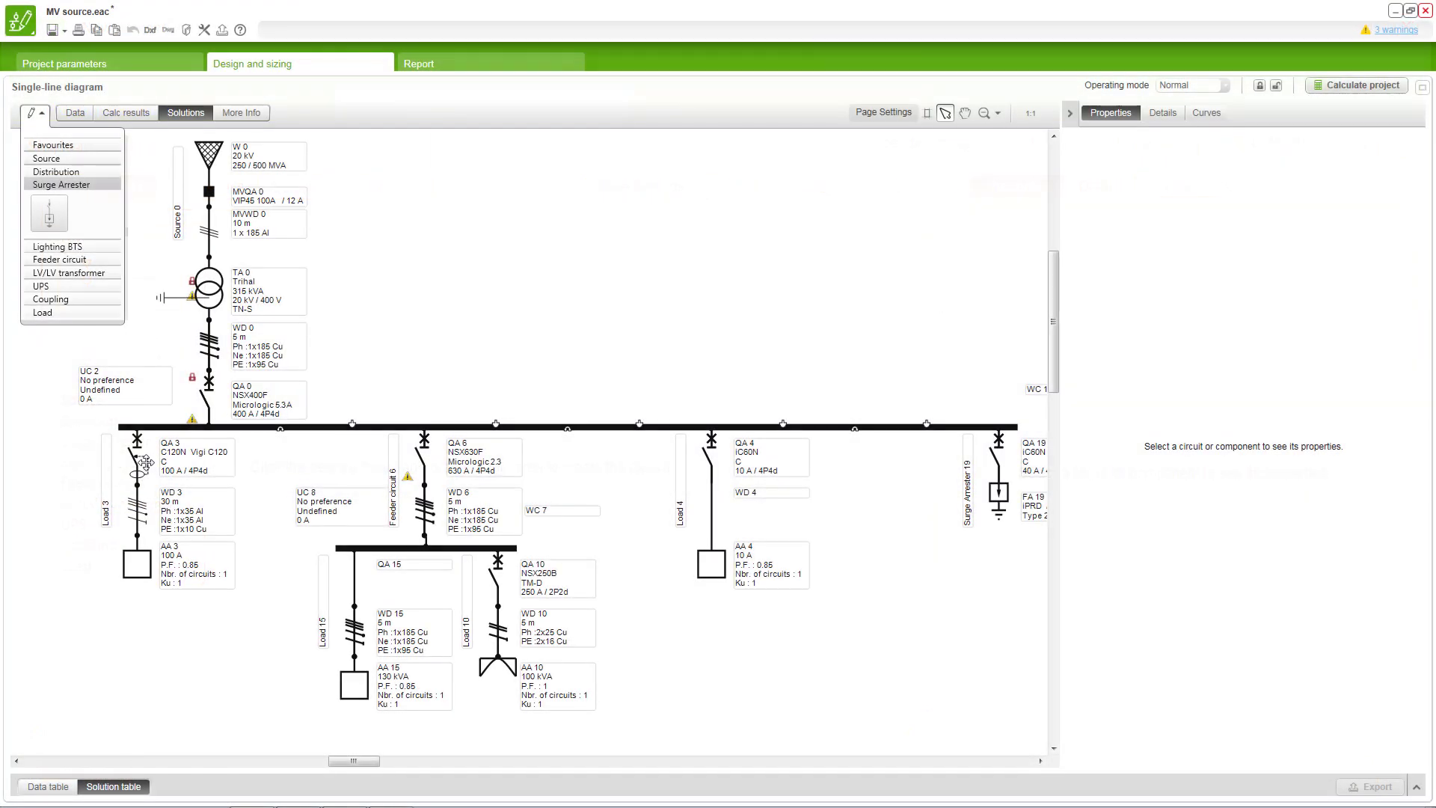
Show the discrimination curves of breaker QA 3 (Load 3) against QA 0.
left_click(139, 449)
left_click(139, 446)
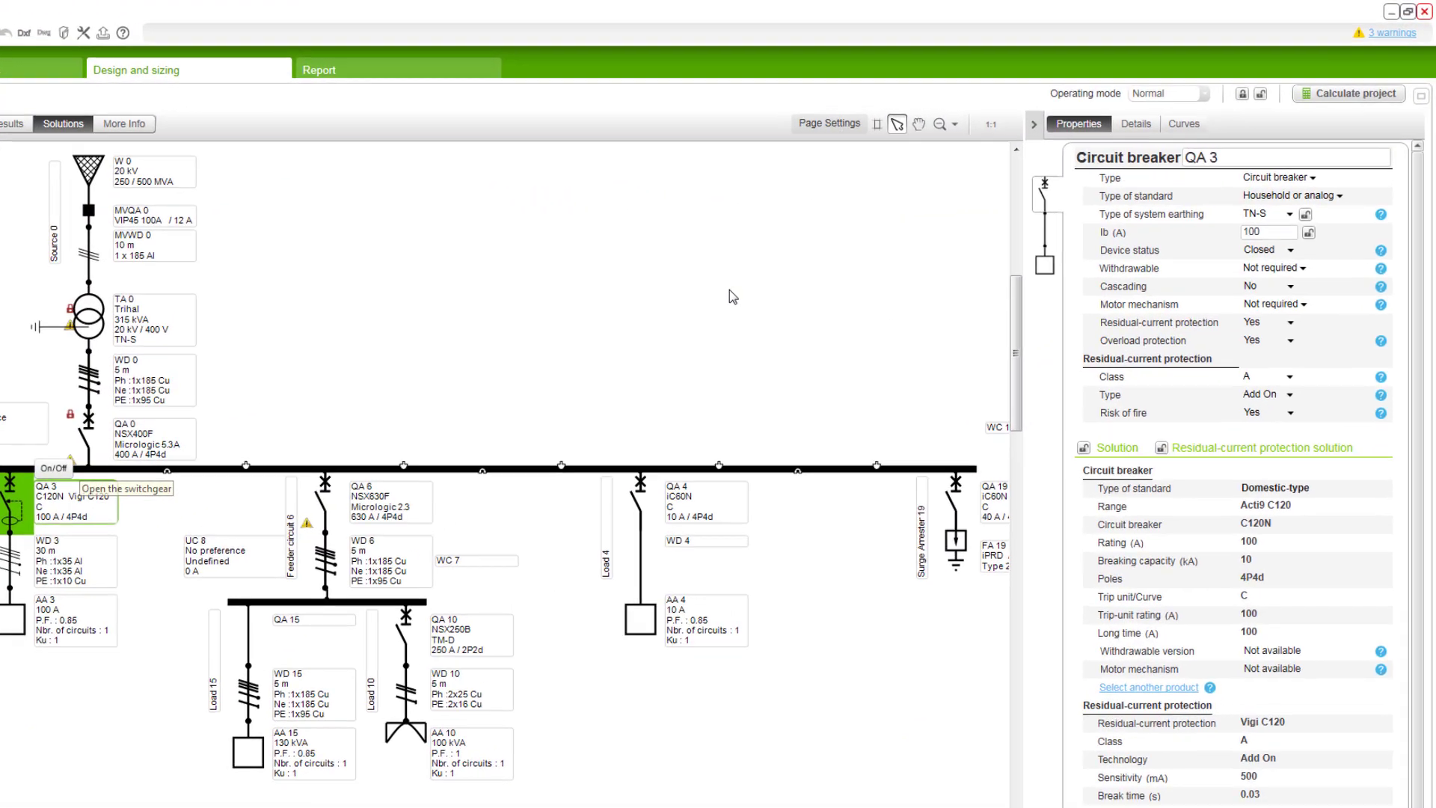
left_click(1170, 133)
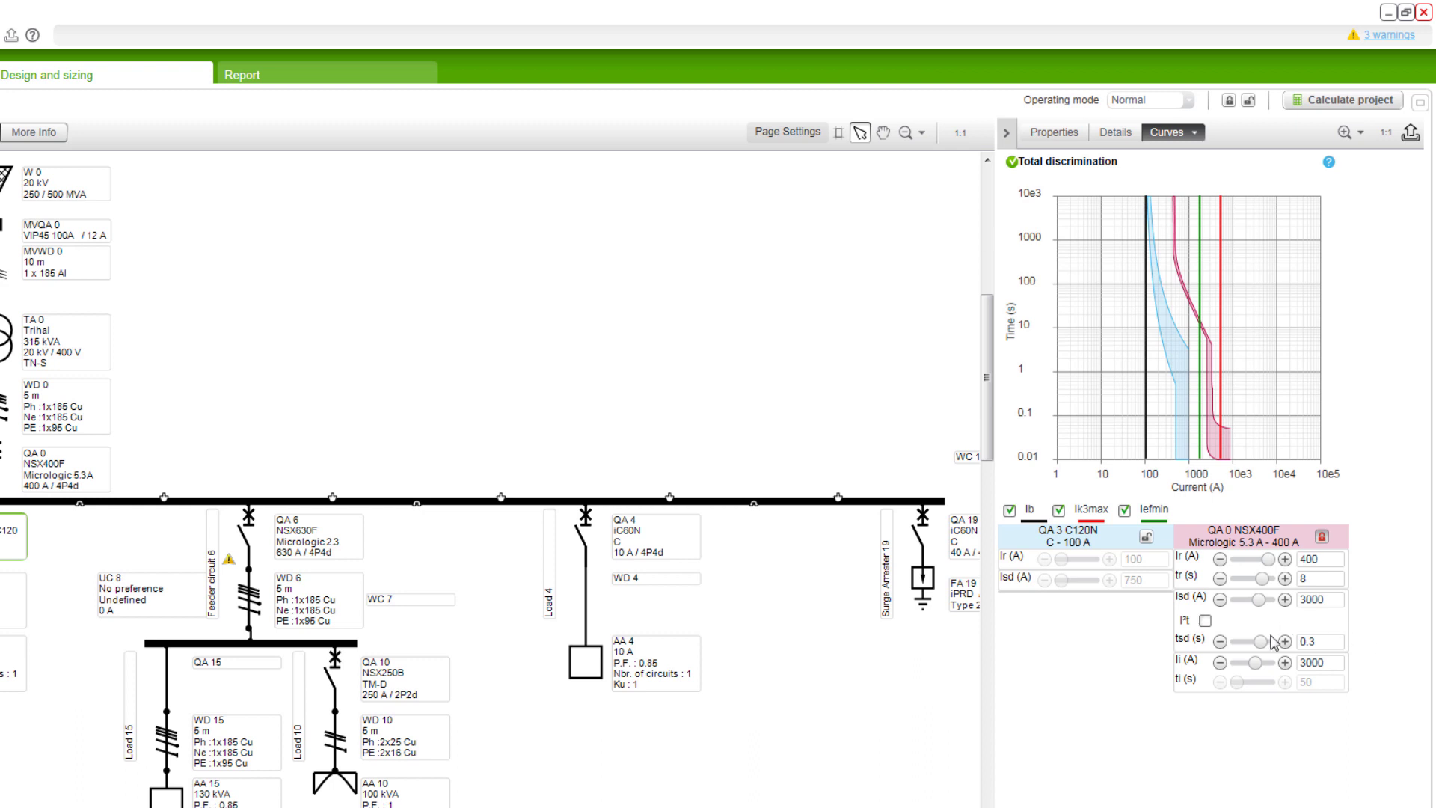
Shorten QA 0's tsd, raise its Ii, and label the diagram with discrimination results.
left_click_drag(1264, 644, 1246, 648)
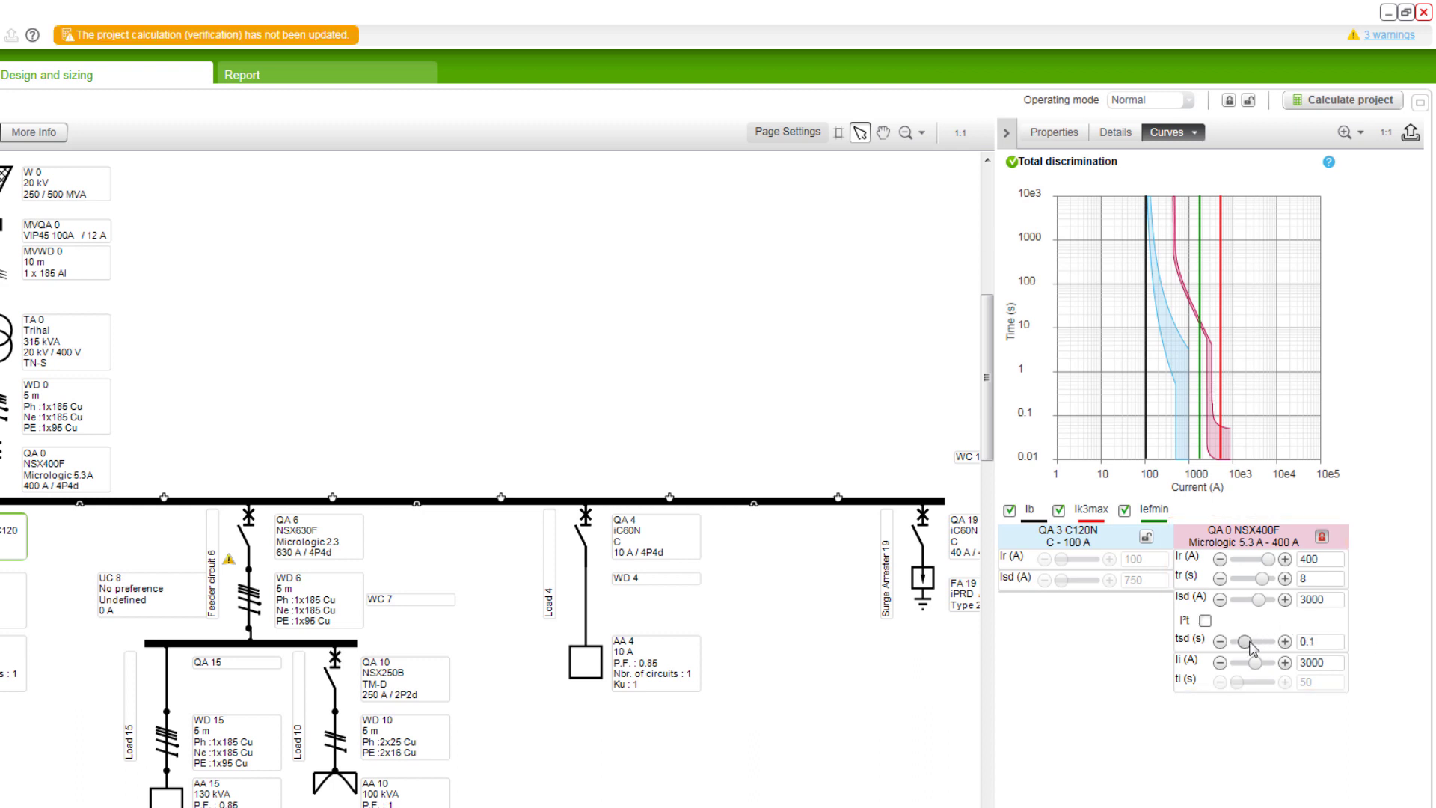
left_click(1265, 666)
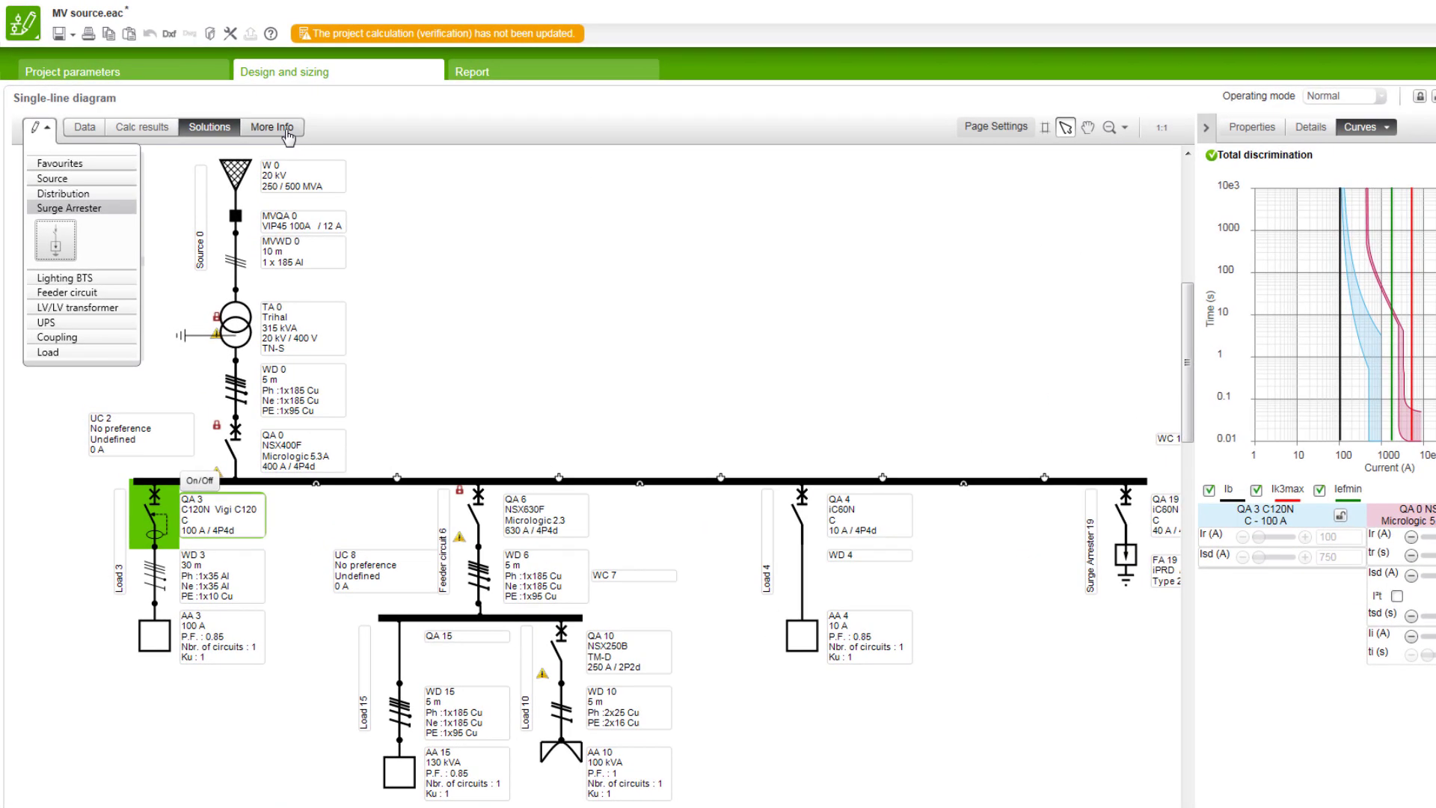
left_click(281, 127)
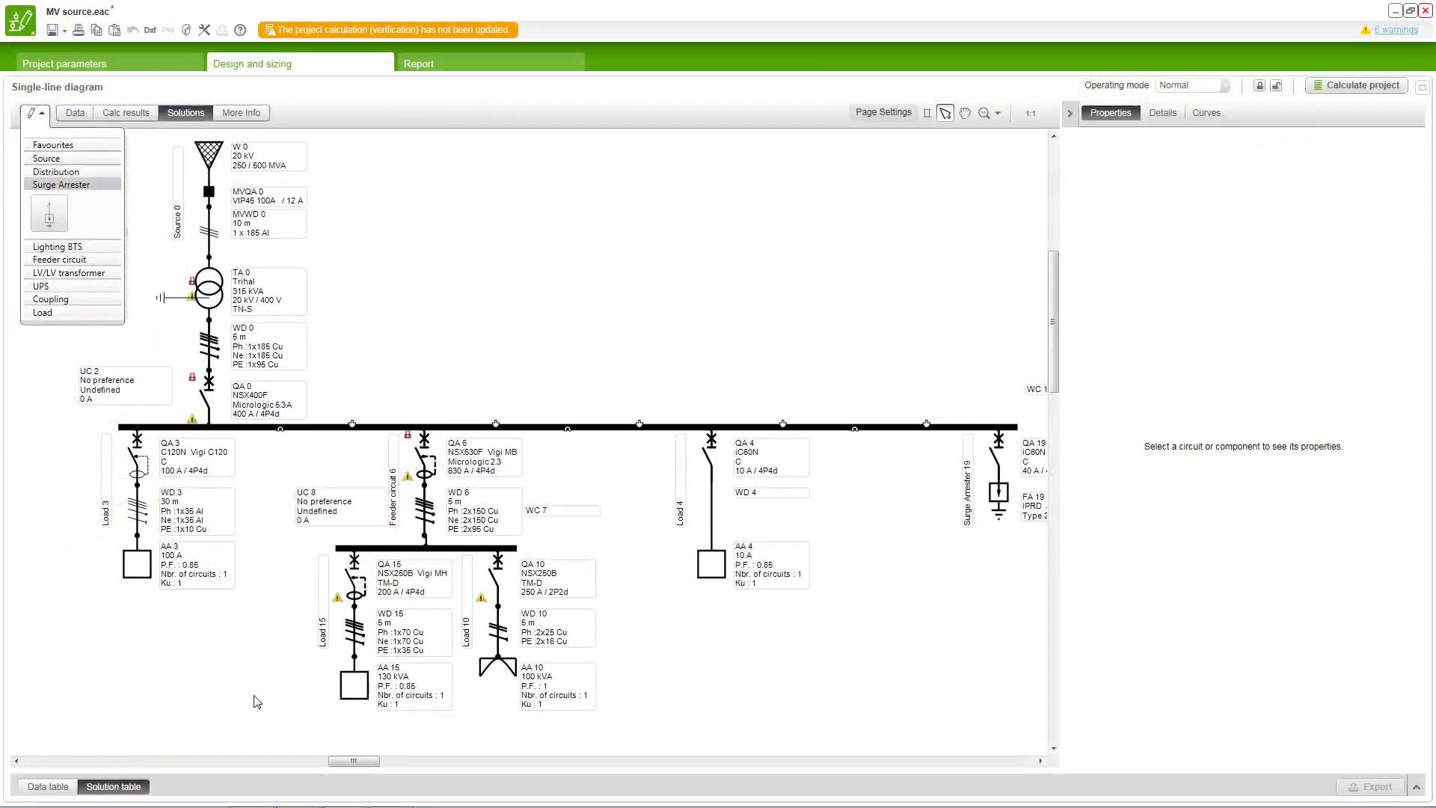
Compare the Vigi MH (QA 15) and Vigi MB (QA 6) residual-current curves, adjusting and unlocking Vigi MB's delay.
left_click(357, 578)
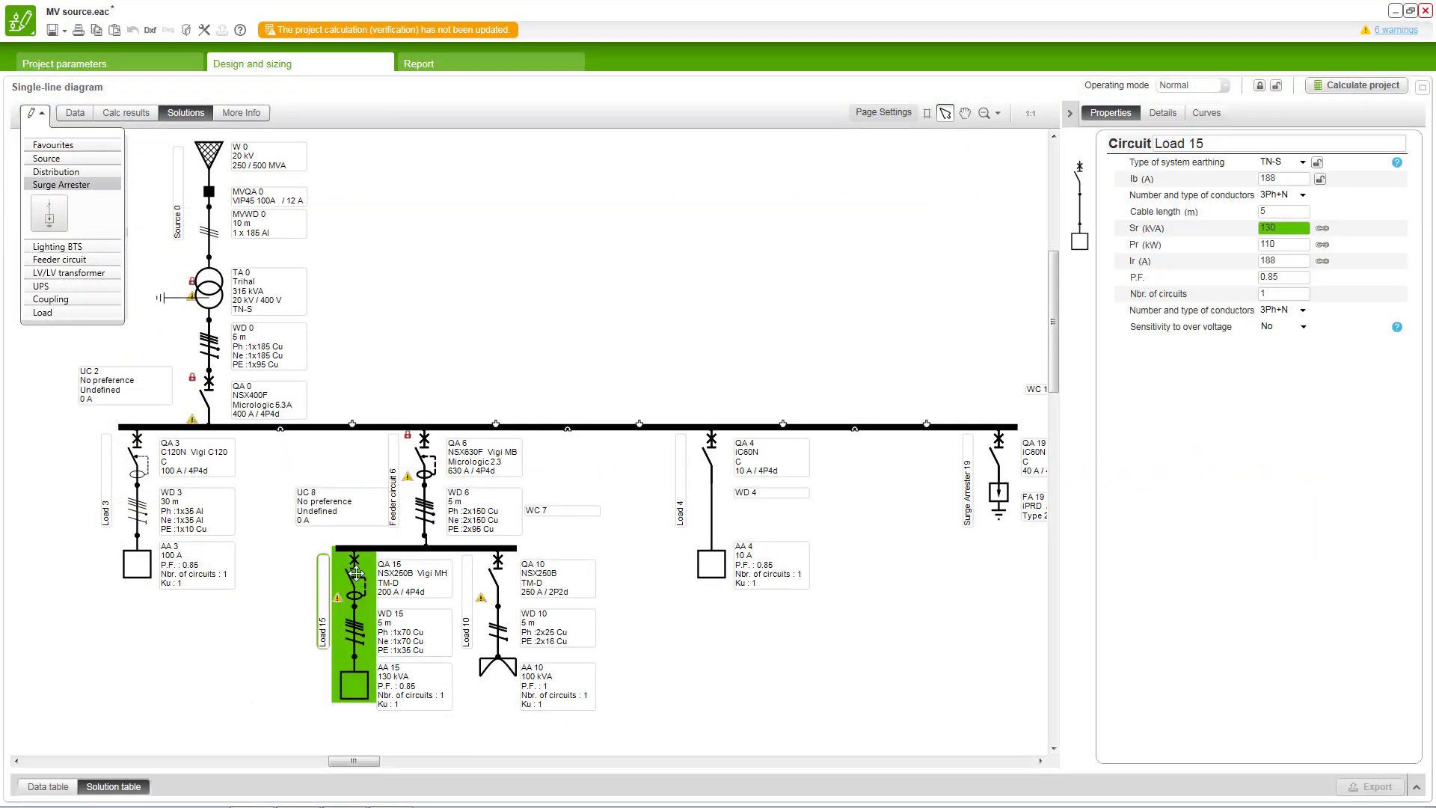
left_click(357, 575)
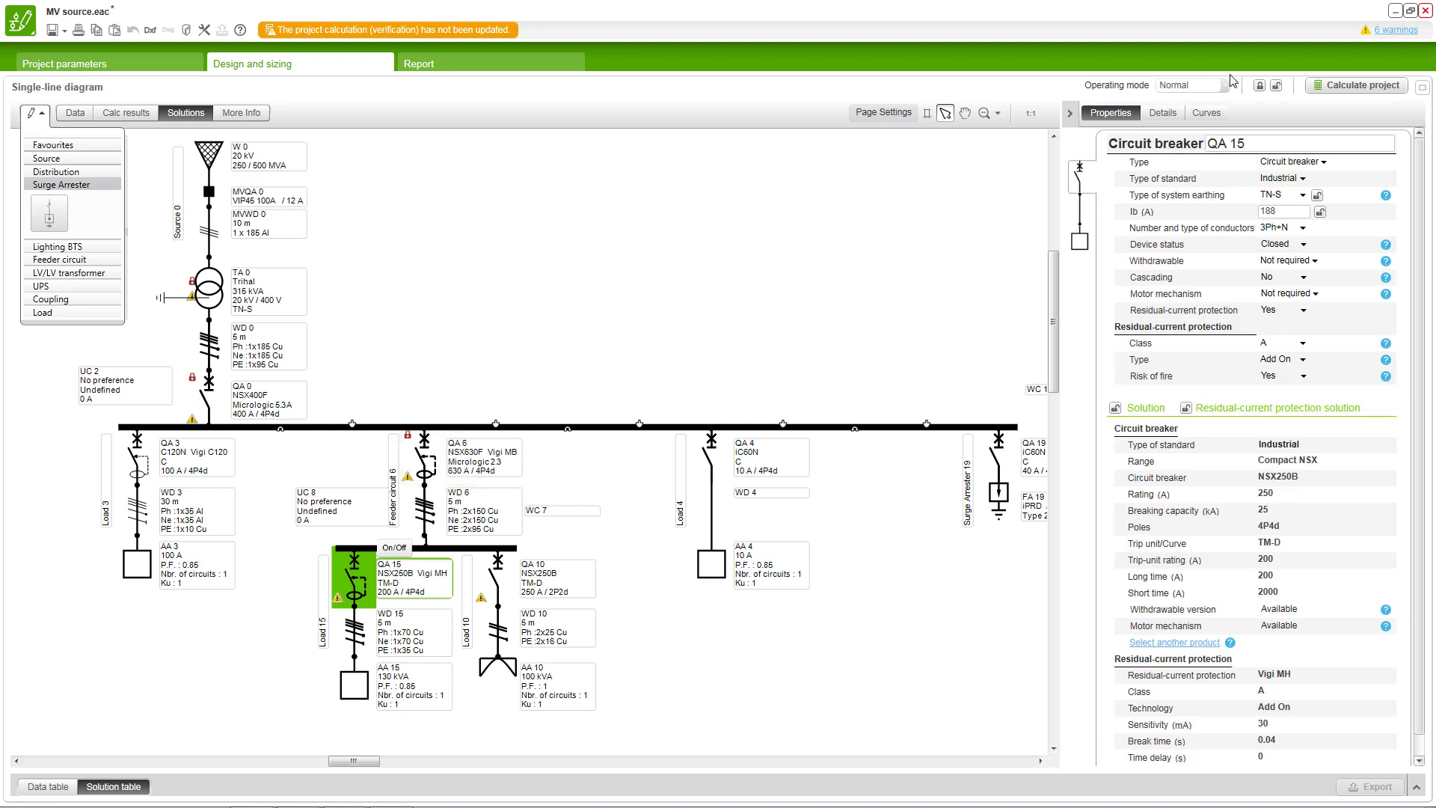
left_click(1209, 117)
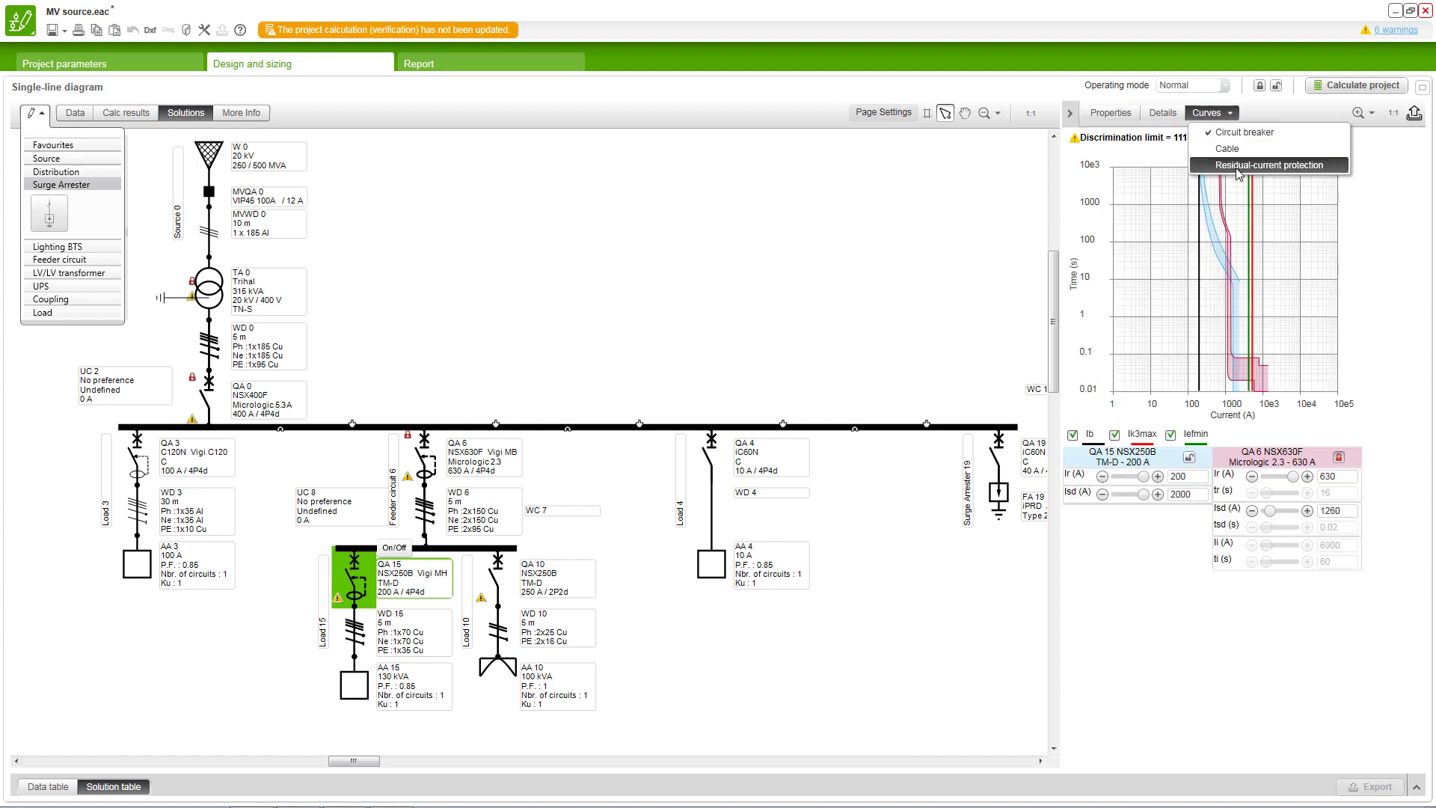
left_click(1239, 166)
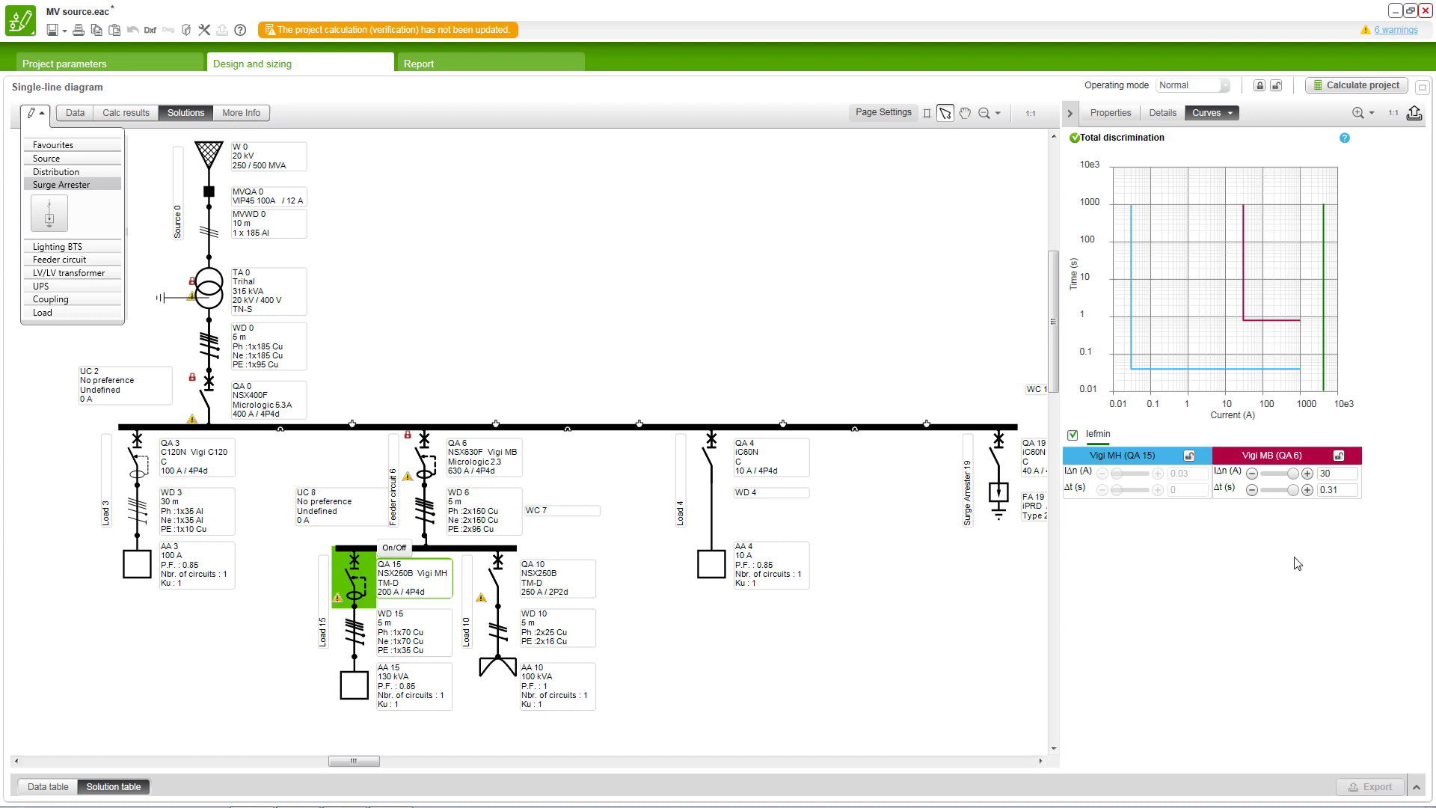
left_click_drag(1293, 490, 1285, 490)
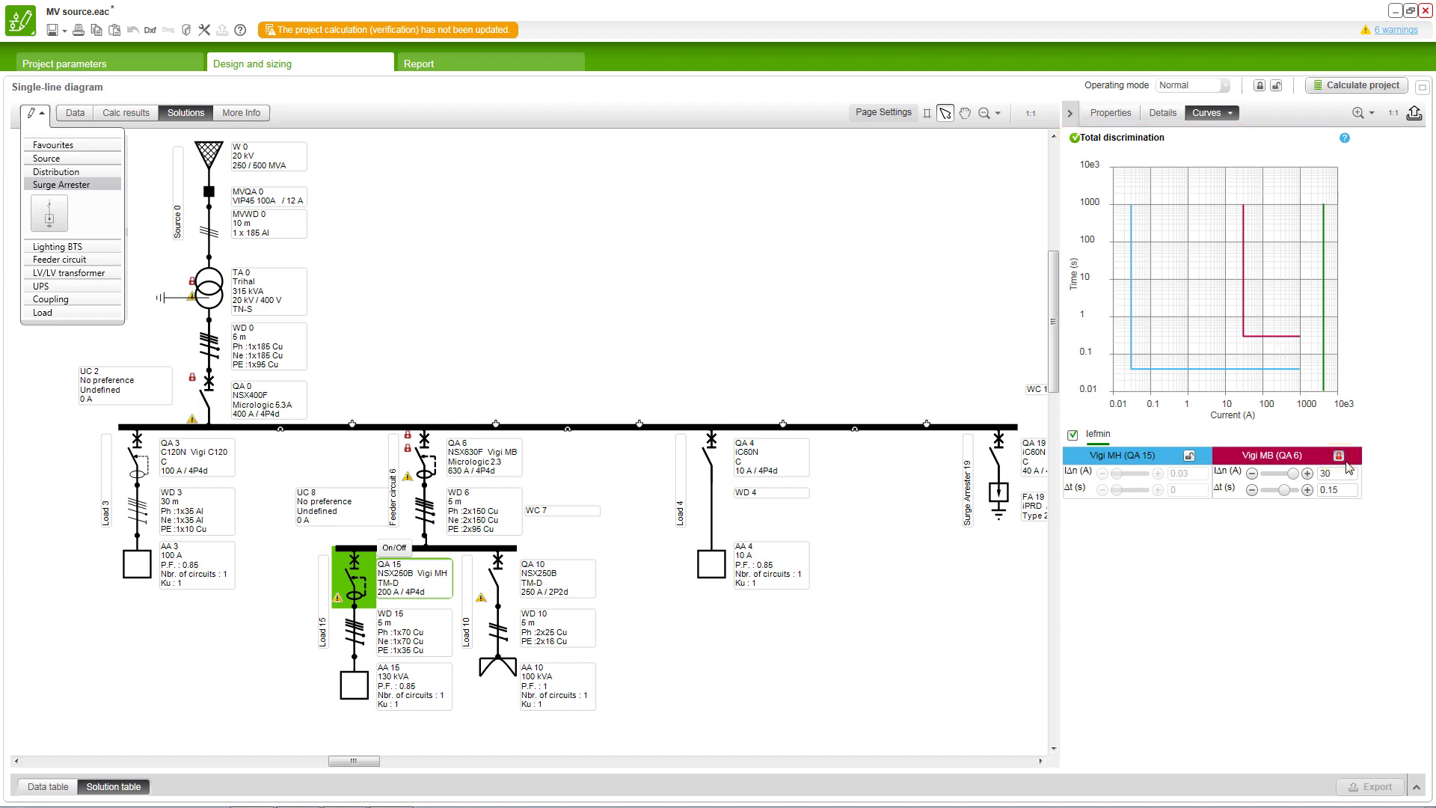
left_click(1340, 455)
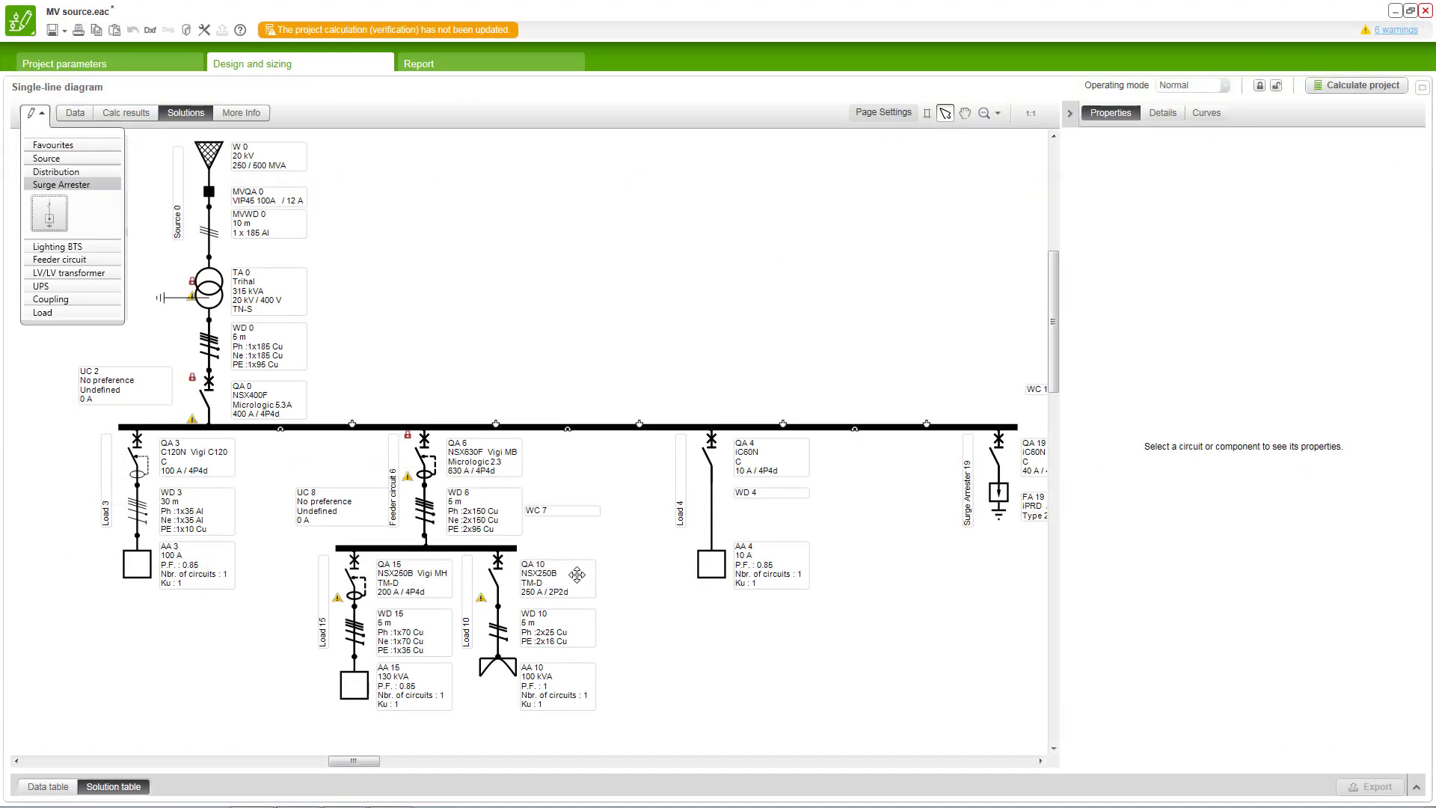
Check QA 10's cascading (36 kA reinforced breaking capacity) and label the diagram with cascading results.
left_click(577, 574)
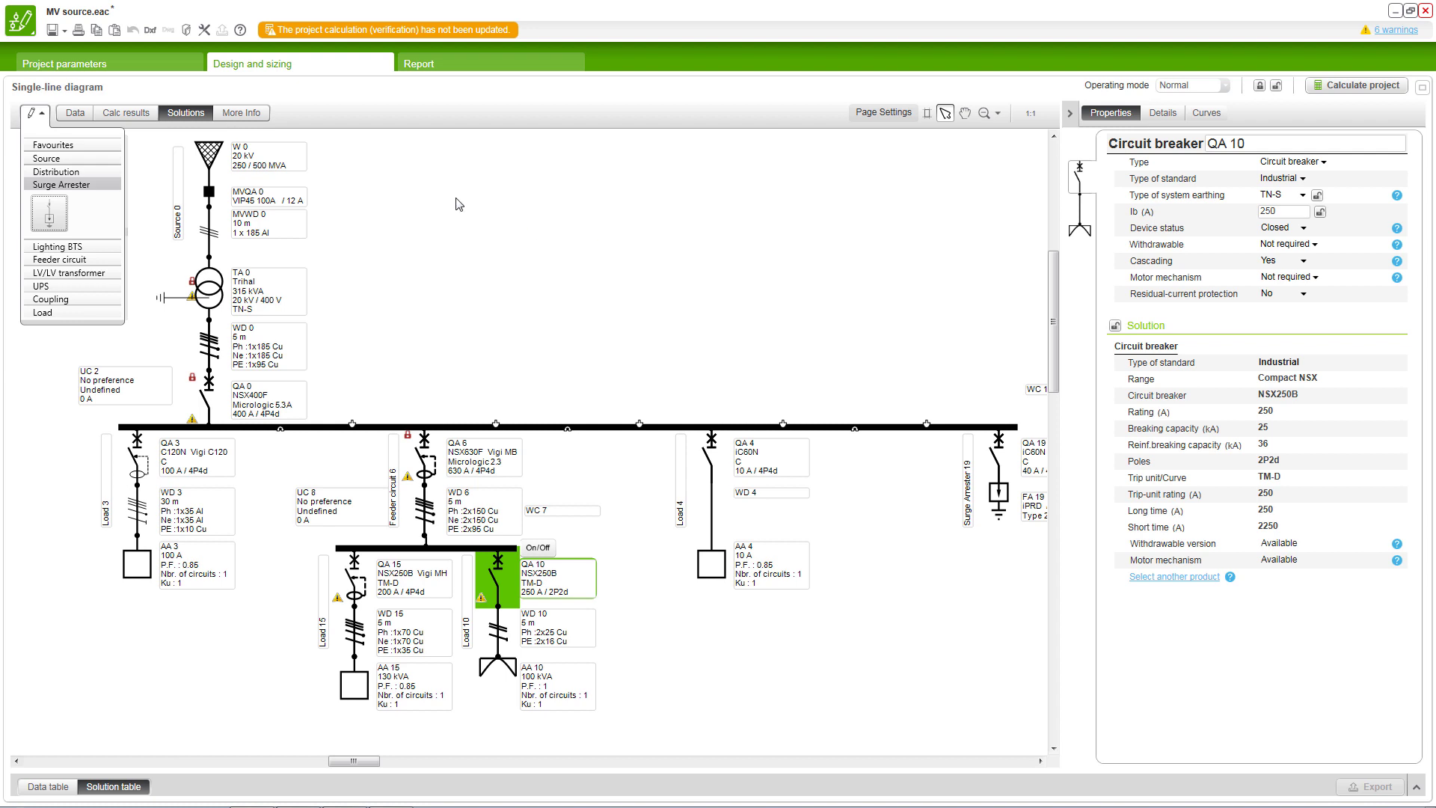
left_click(259, 114)
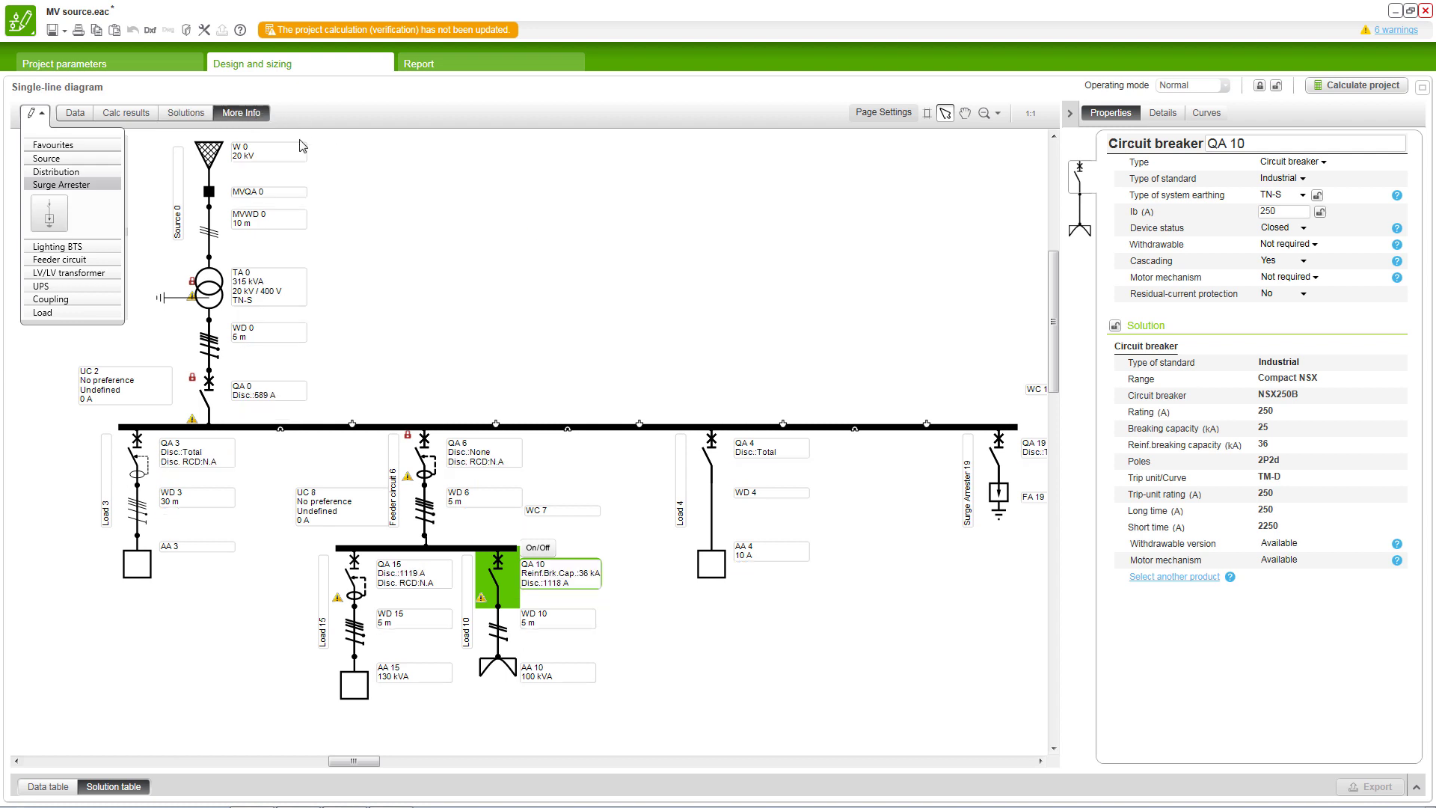